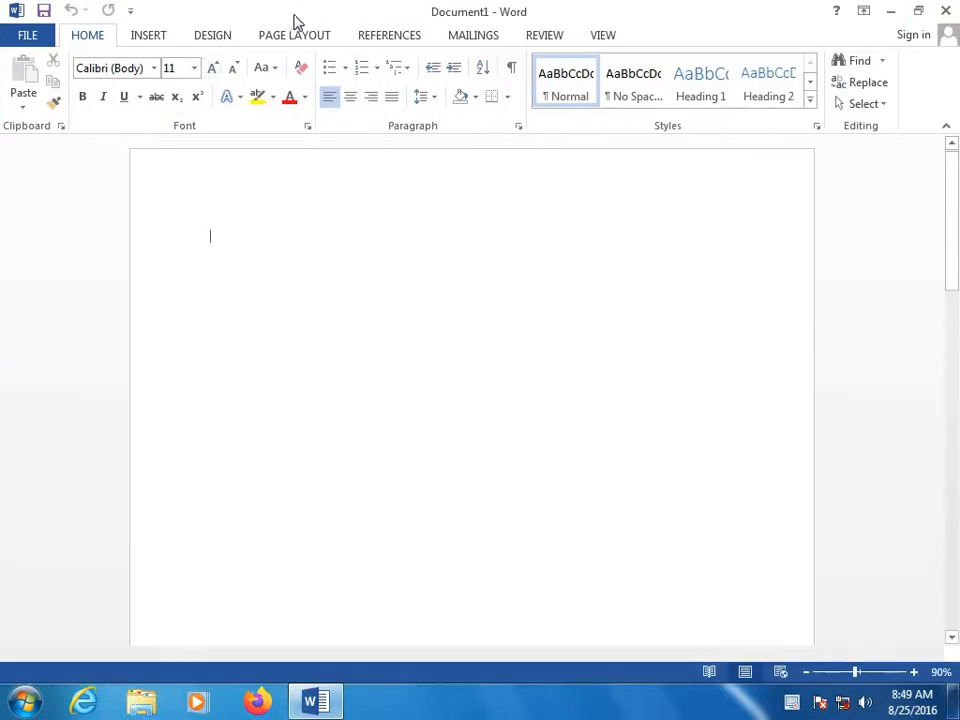
Bring up the page layout options for the blank document.
click(306, 37)
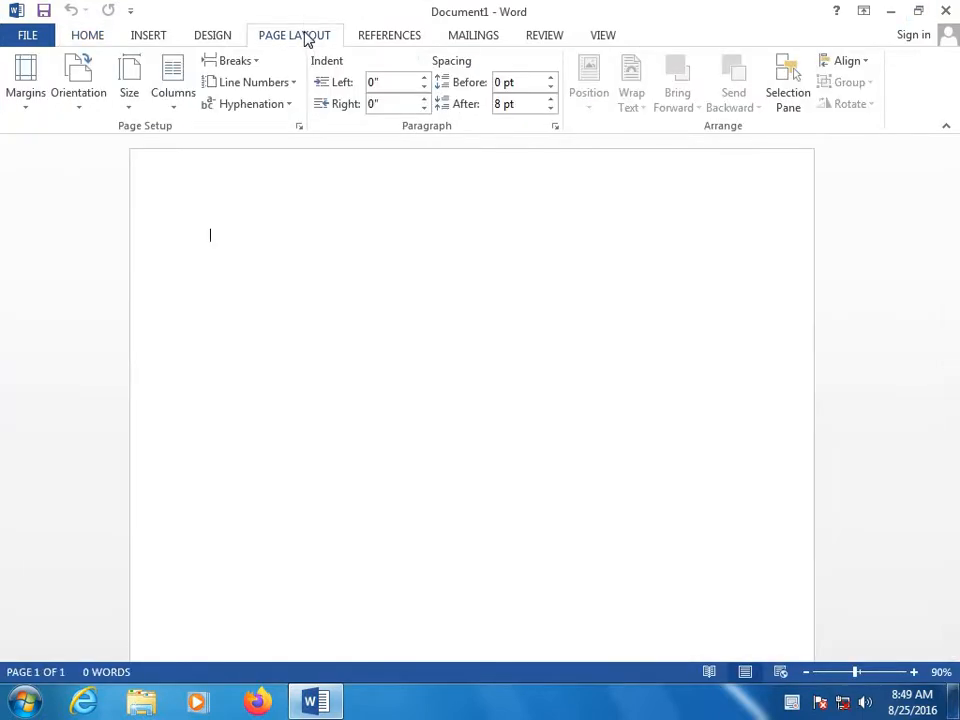
click(217, 36)
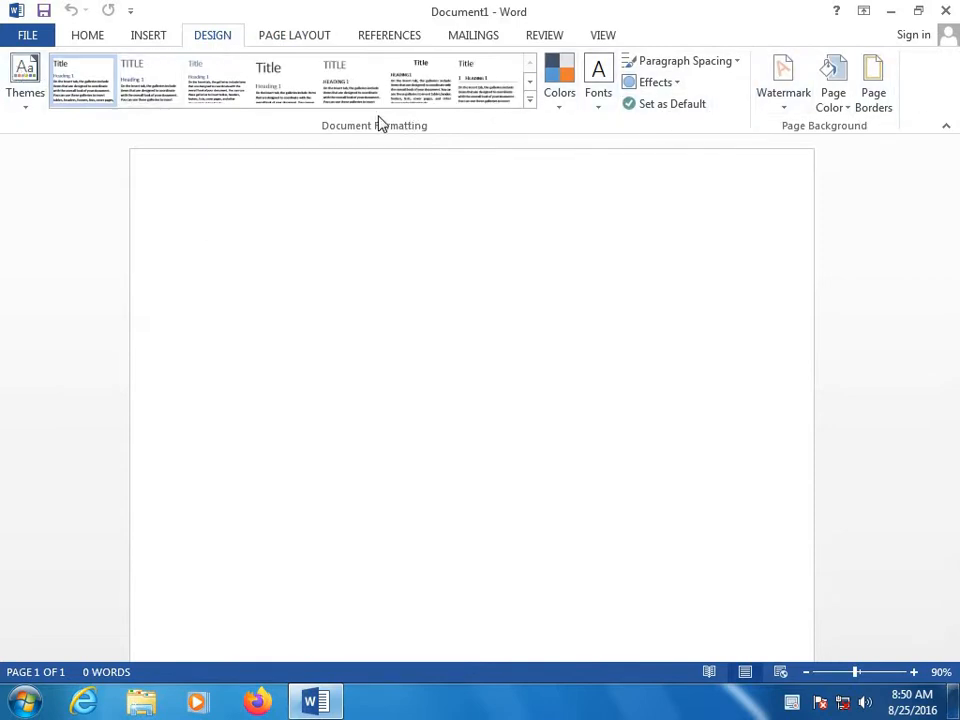
click(311, 44)
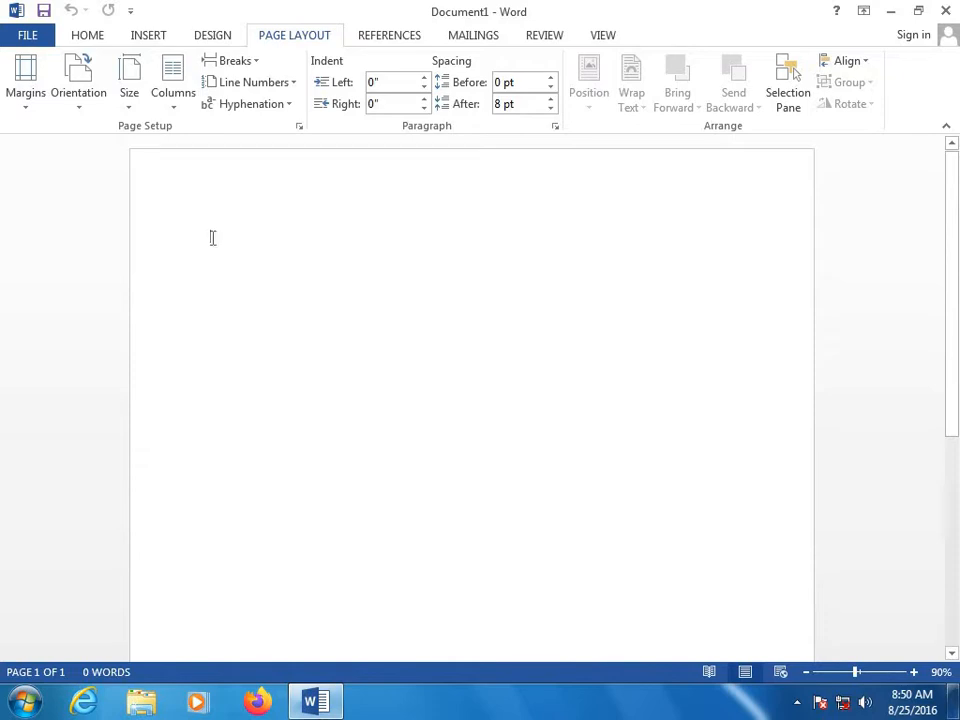
Enter the sample text "jufjyhfh" at the start of the page and delete it again.
click(162, 246)
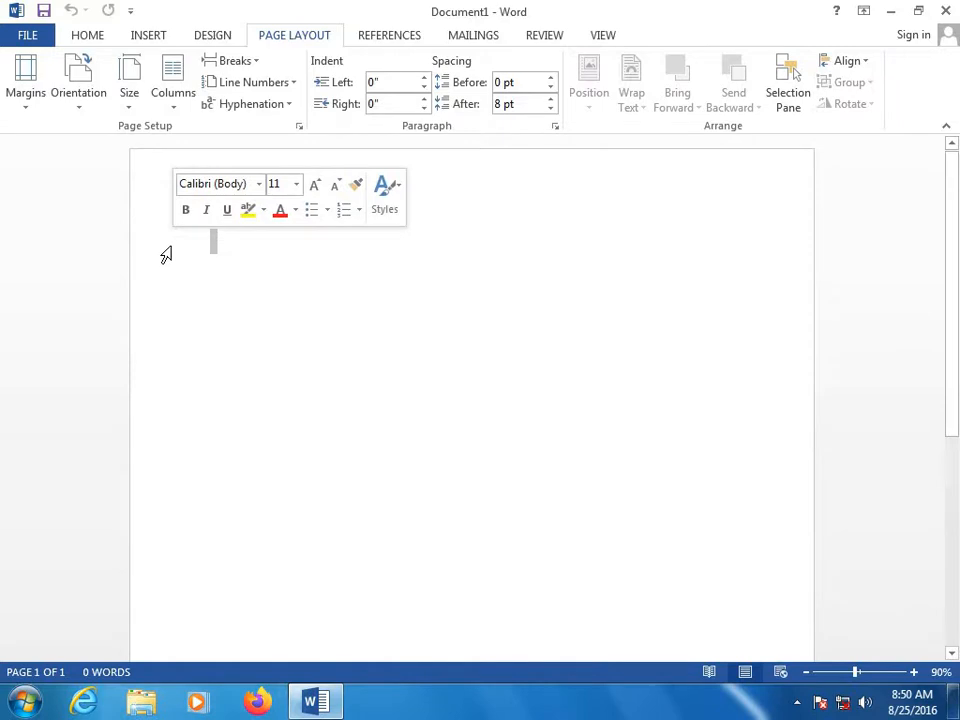
text(jufjyhfh)
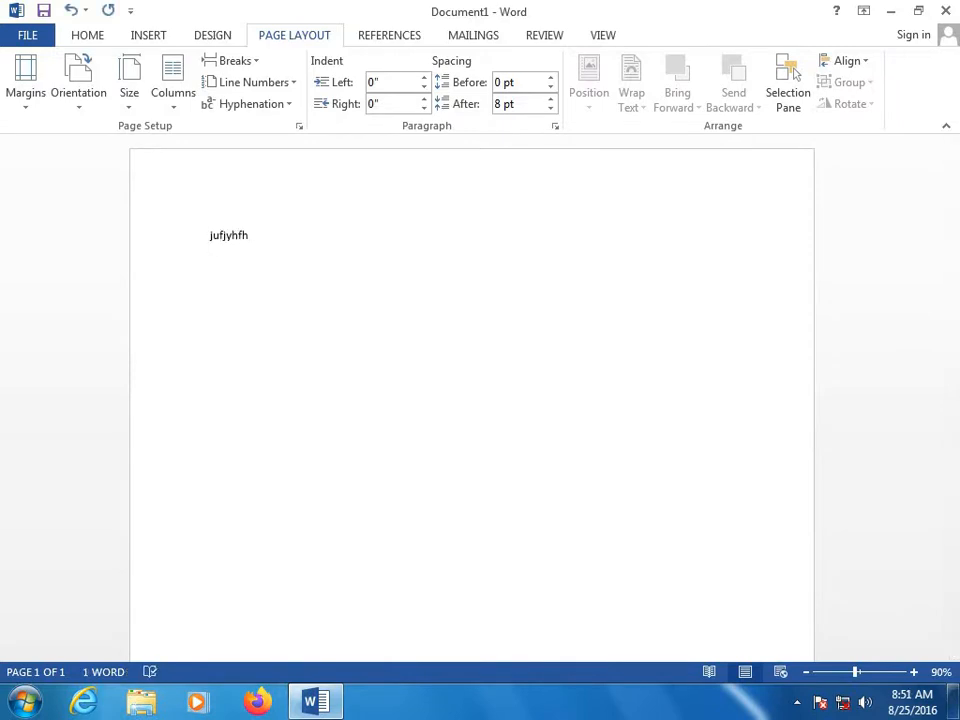
key(BackSpace)
key(BackSpace)
key(BackSpace)
key(BackSpace)
key(BackSpace)
key(BackSpace)
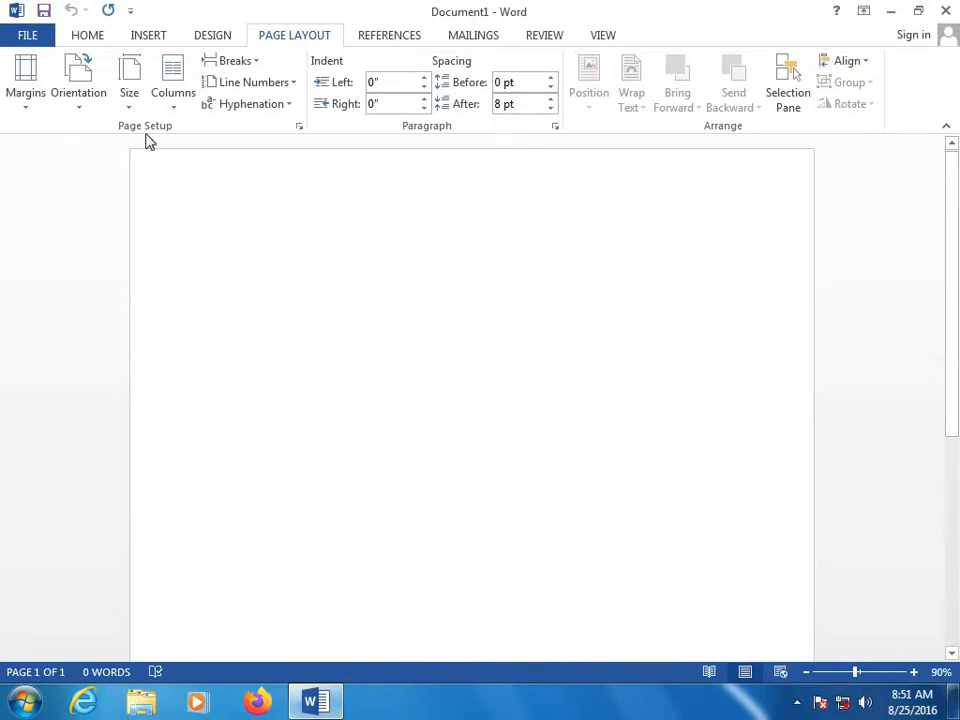
Apply the Narrow margin preset with 0.5" on all sides to the blank document.
click(30, 95)
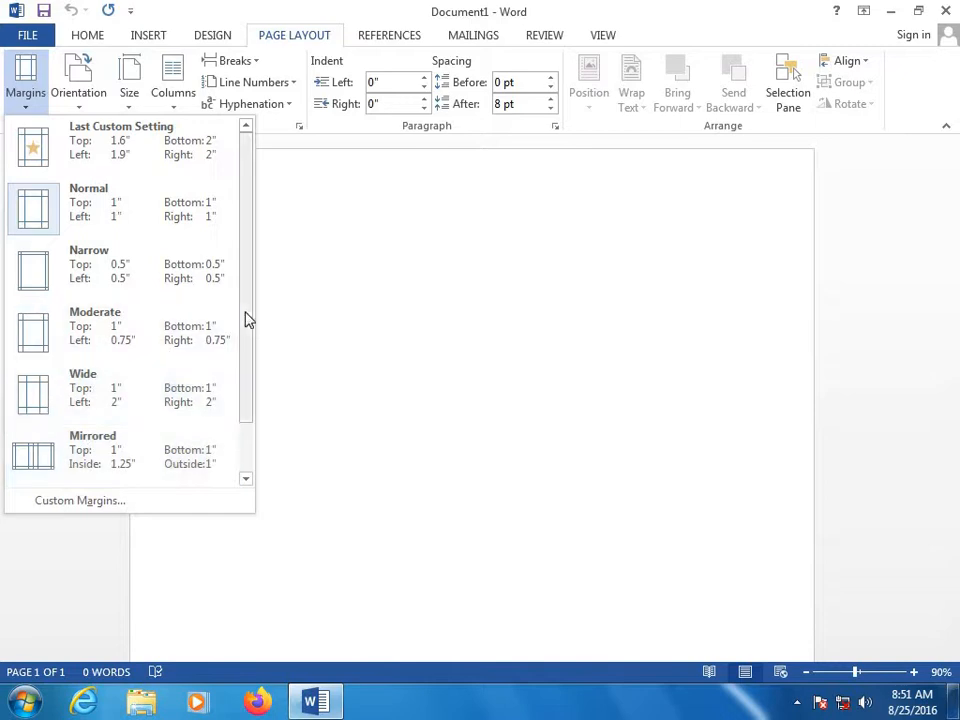
drag(248, 319, 259, 378)
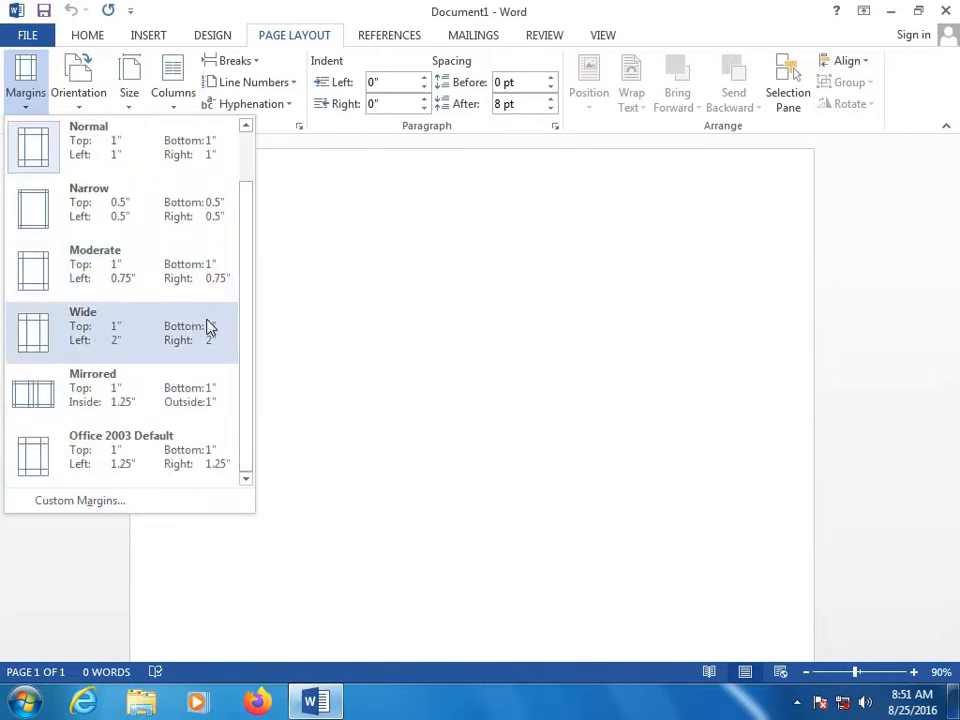
click(98, 232)
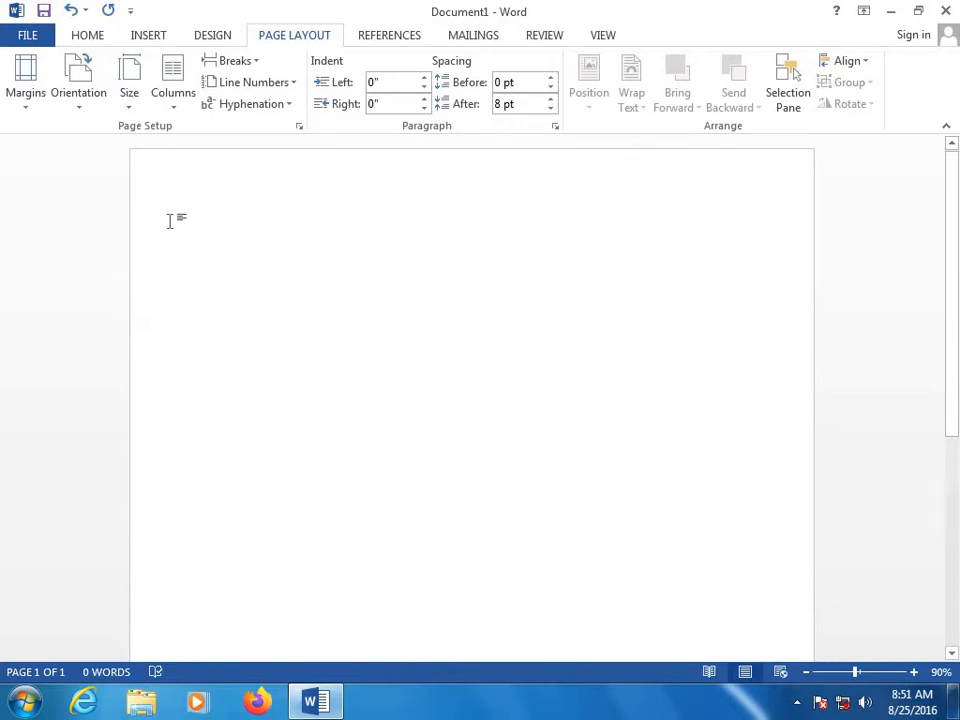
Open the custom margin settings and raise the top margin to 1.6".
click(26, 92)
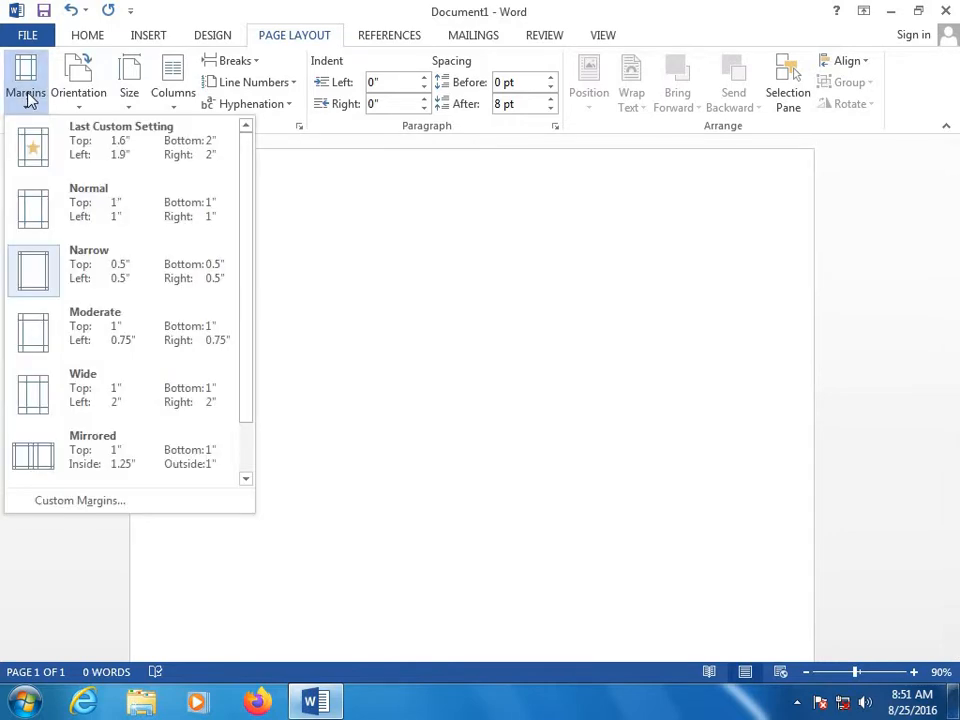
click(87, 505)
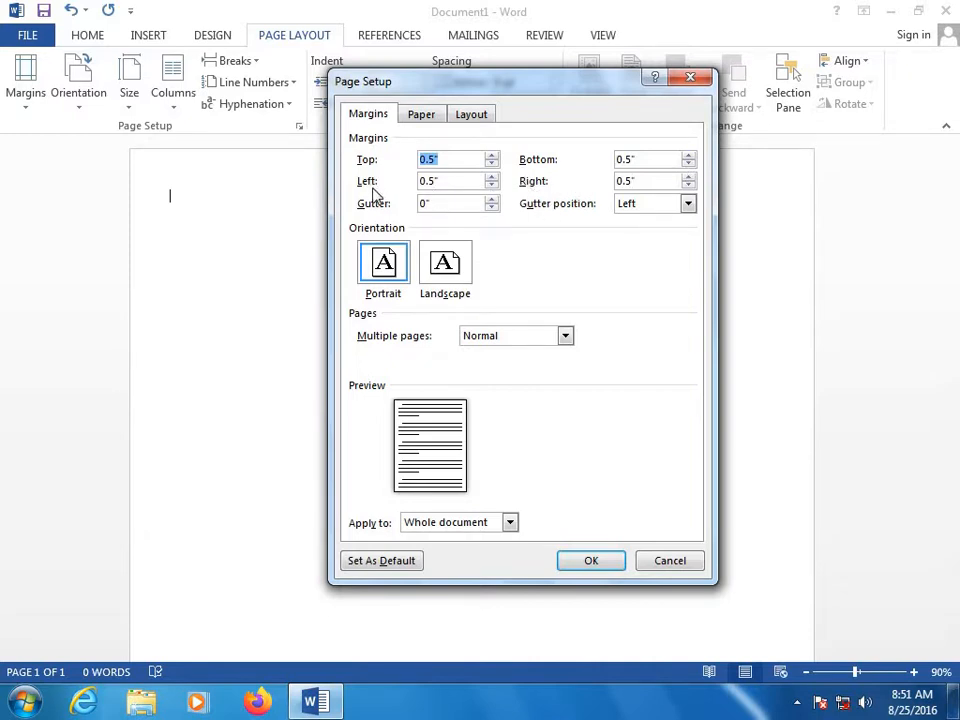
double_click(492, 156)
double_click(492, 156)
double_click(492, 156)
click(492, 156)
double_click(492, 156)
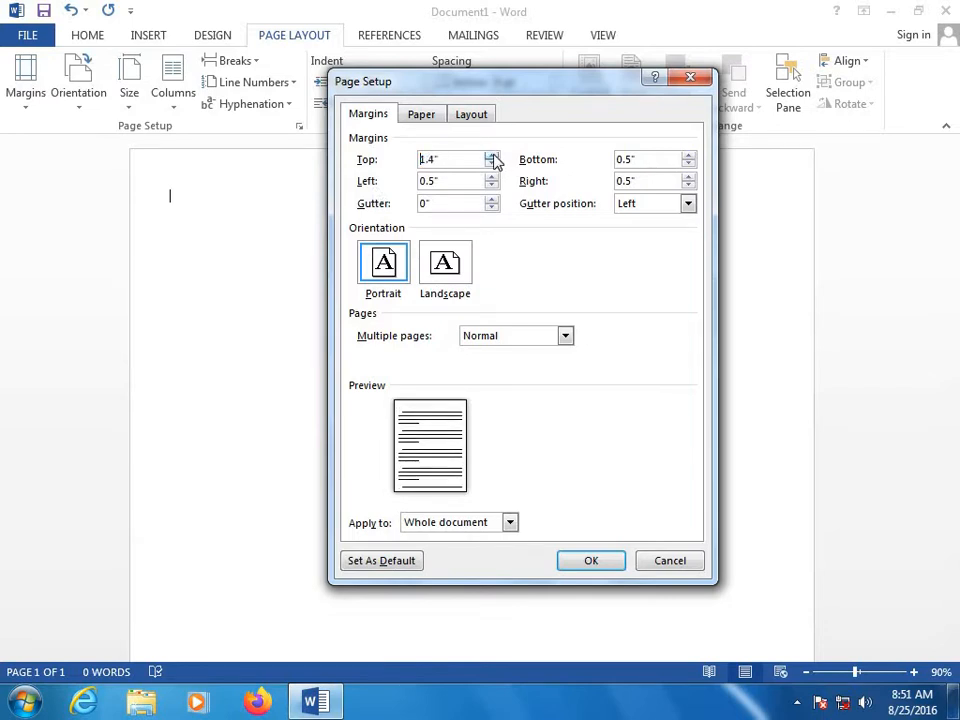
double_click(492, 156)
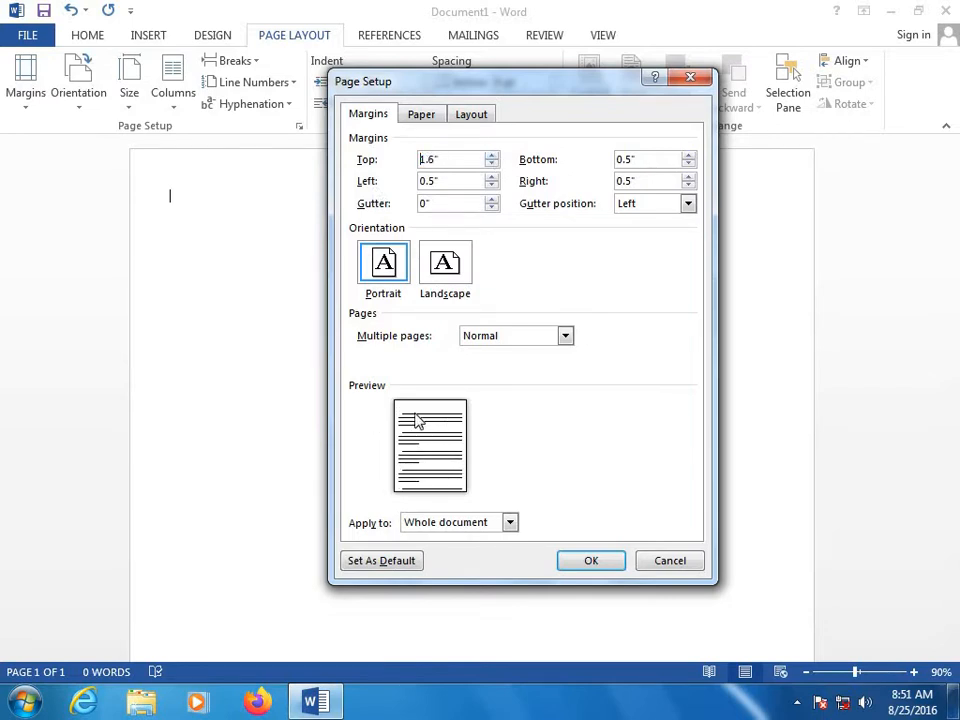
Set the bottom, right and left page margins to 1.5" each.
triple_click(689, 156)
triple_click(689, 156)
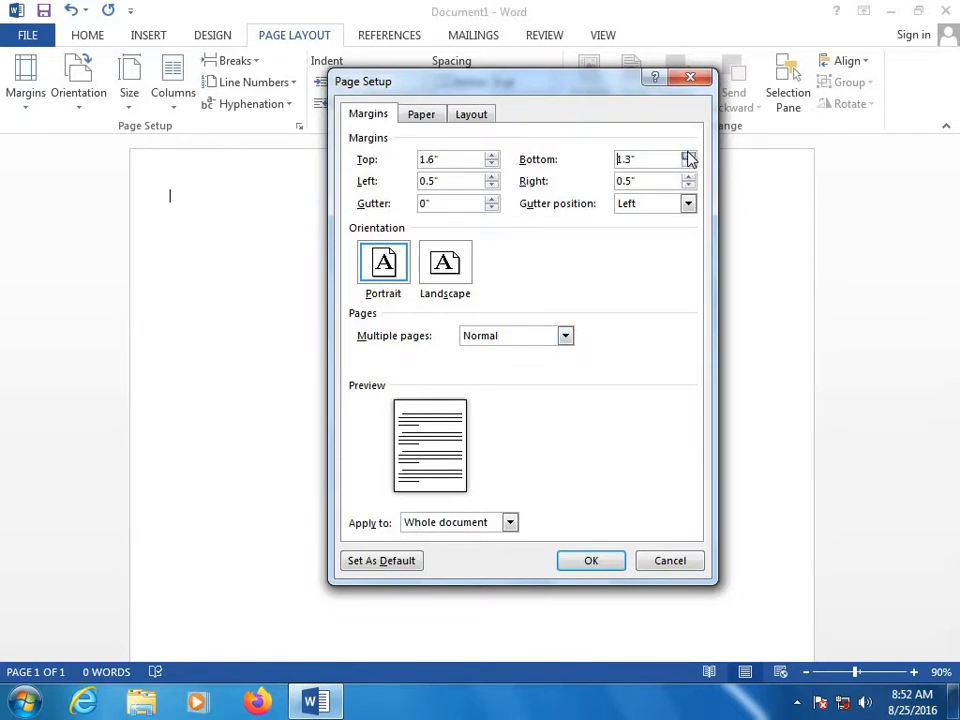
click(689, 156)
triple_click(689, 176)
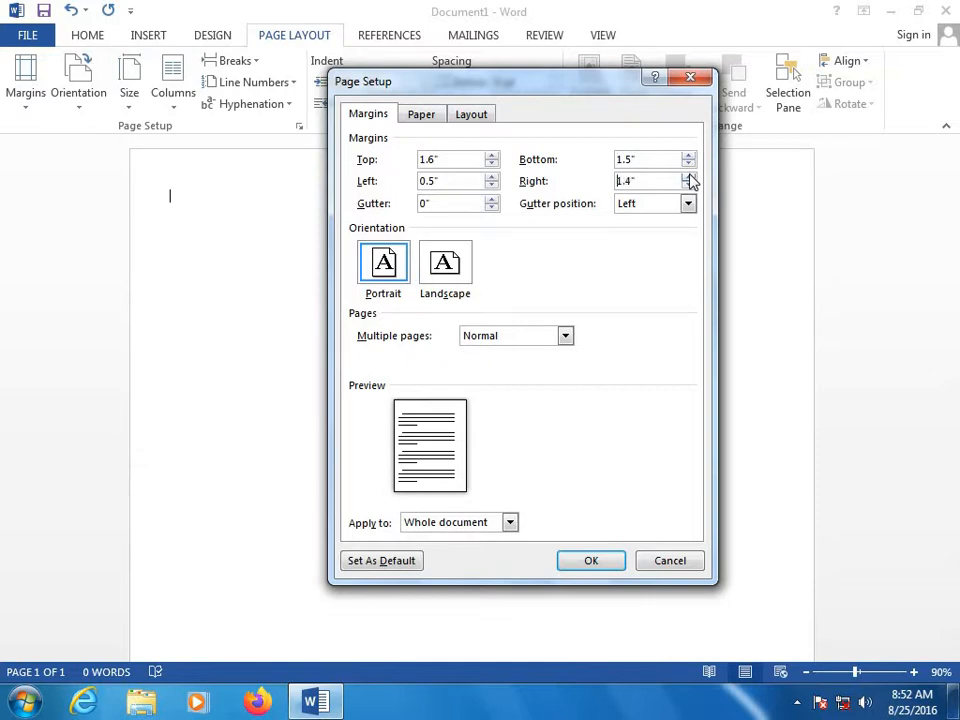
double_click(491, 177)
triple_click(491, 177)
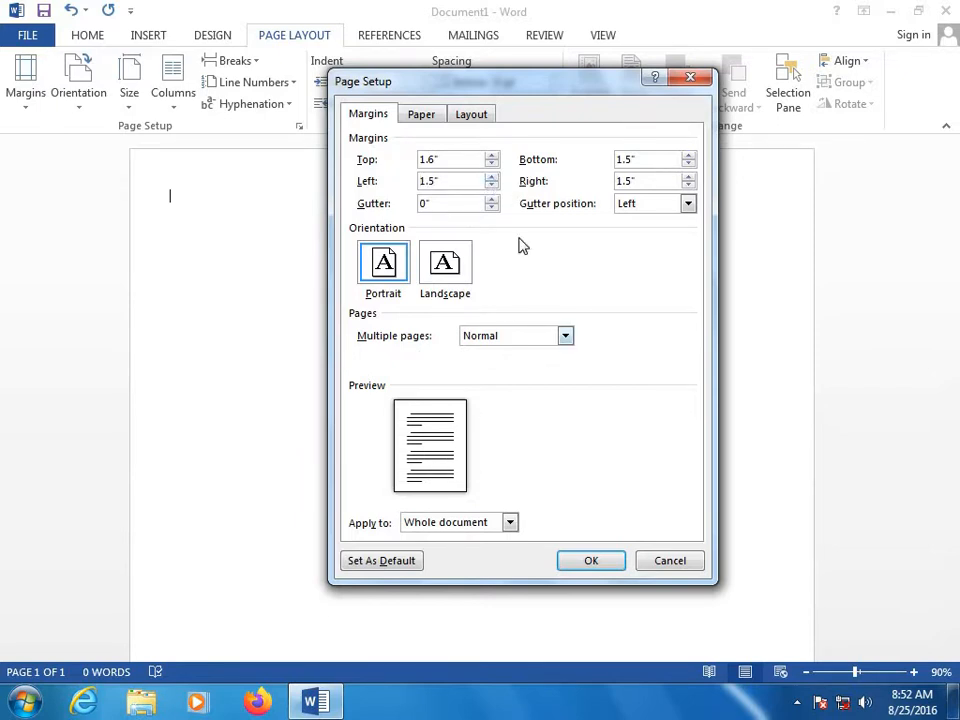
Set the top margin to 1.5" and apply the custom margins to the whole document.
double_click(491, 164)
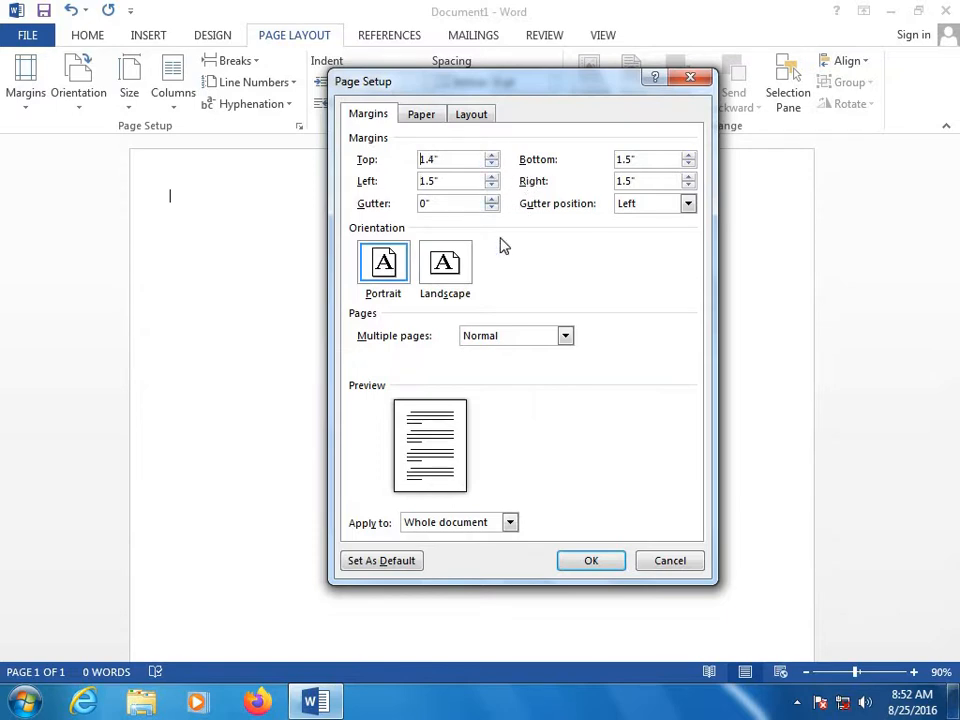
click(491, 157)
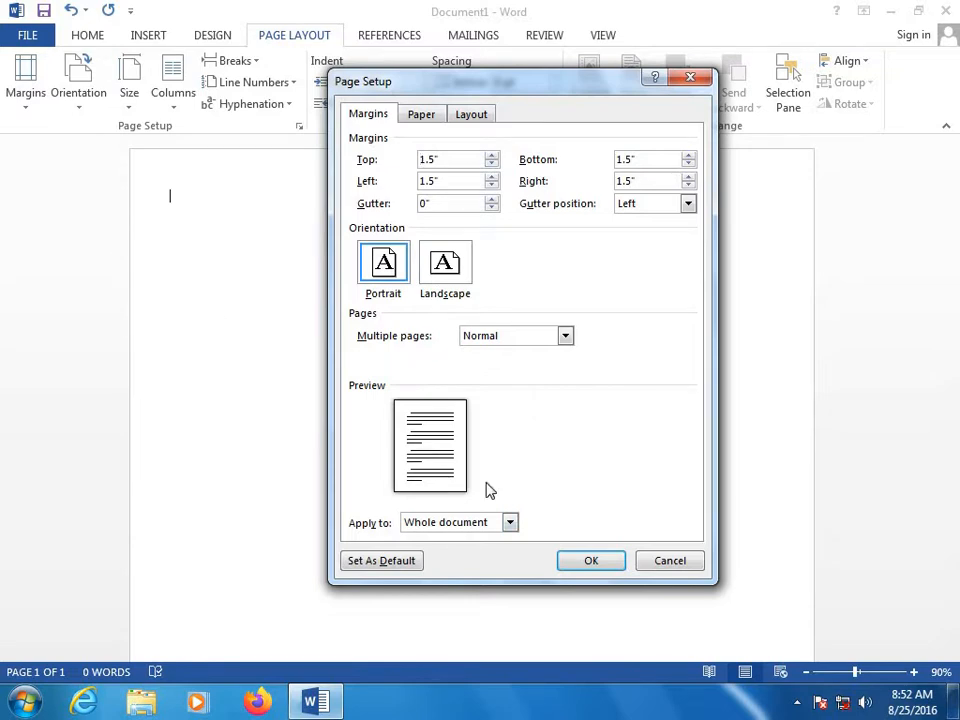
click(583, 565)
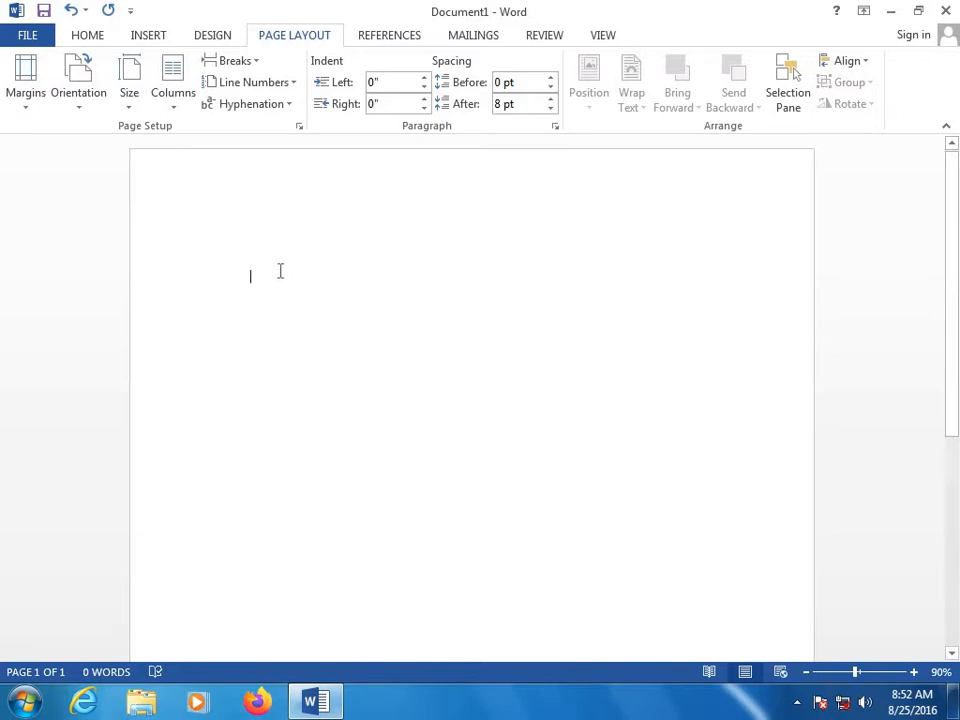
Fill the page with sample paragraphs by entering =rand() in the document.
text(=ra)
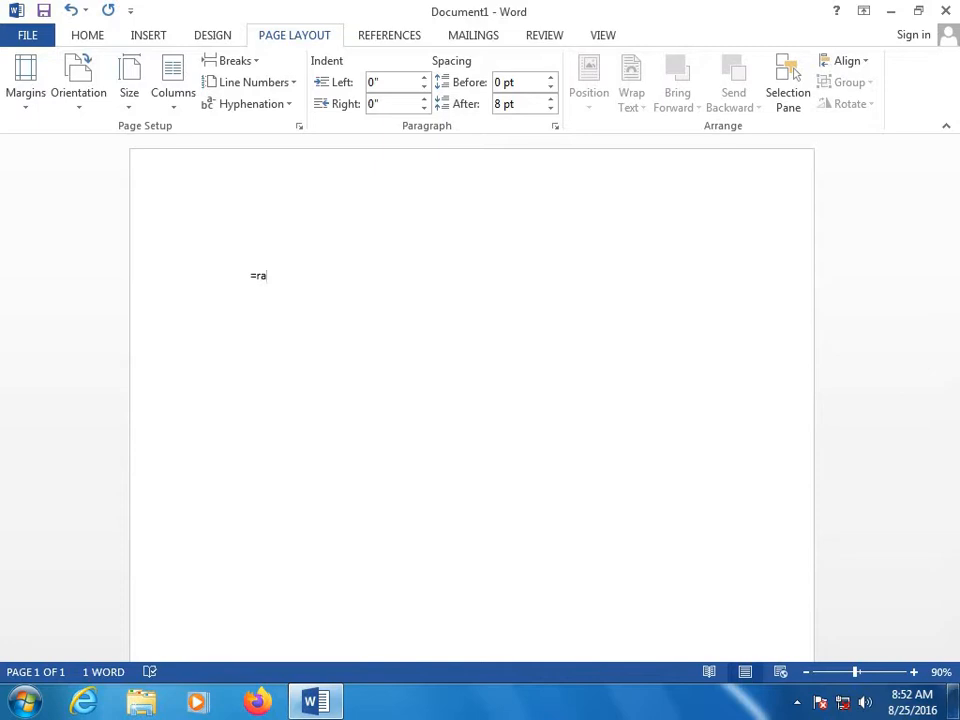
text(nd())
key(Return)
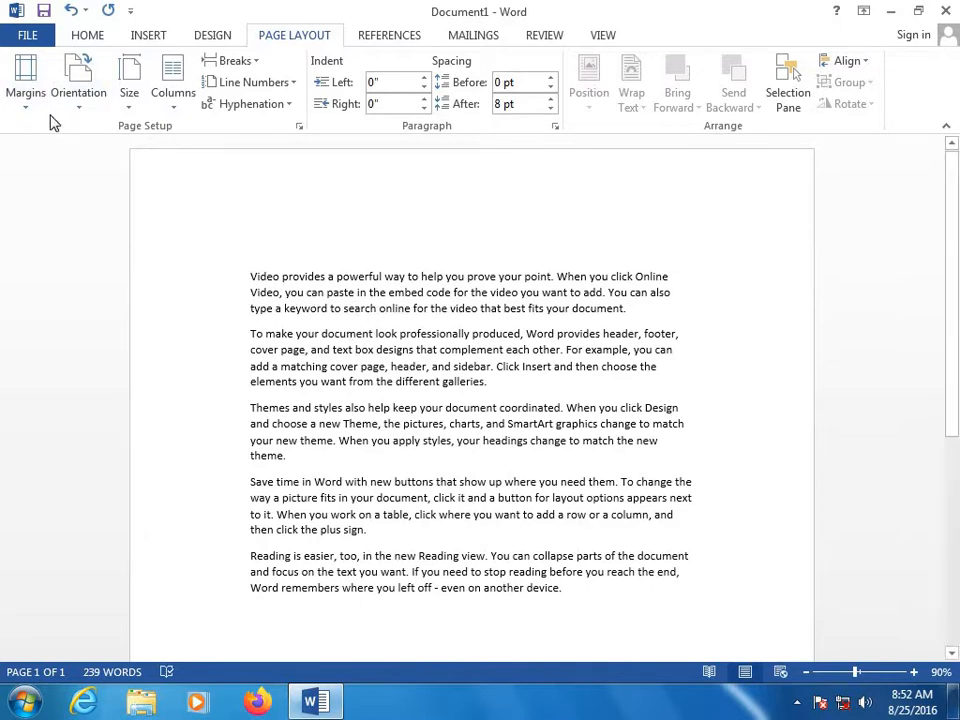
click(24, 88)
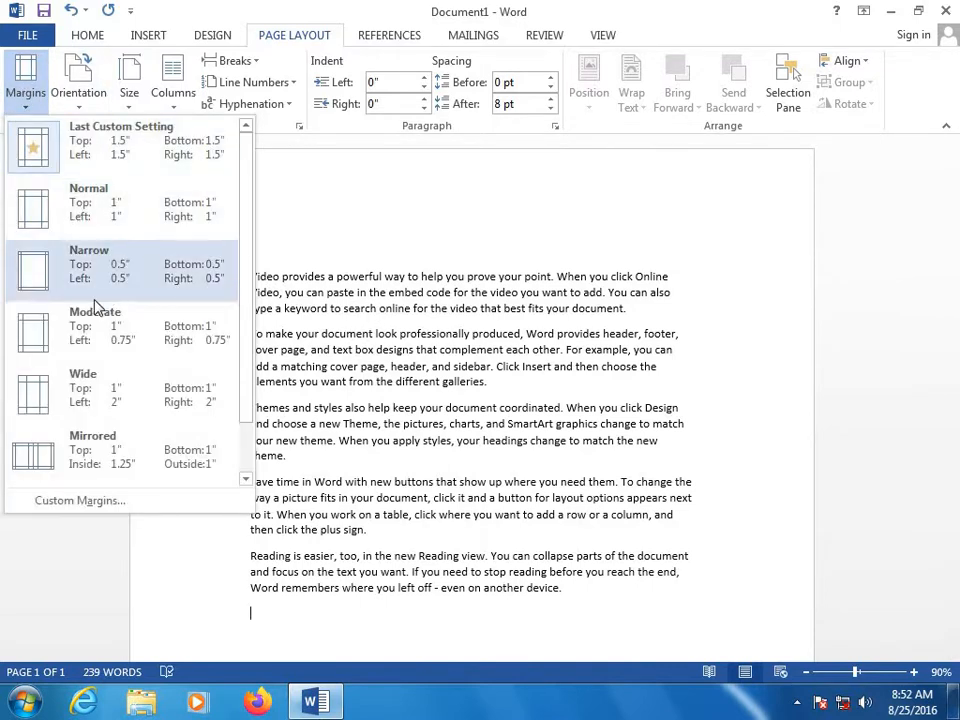
click(103, 378)
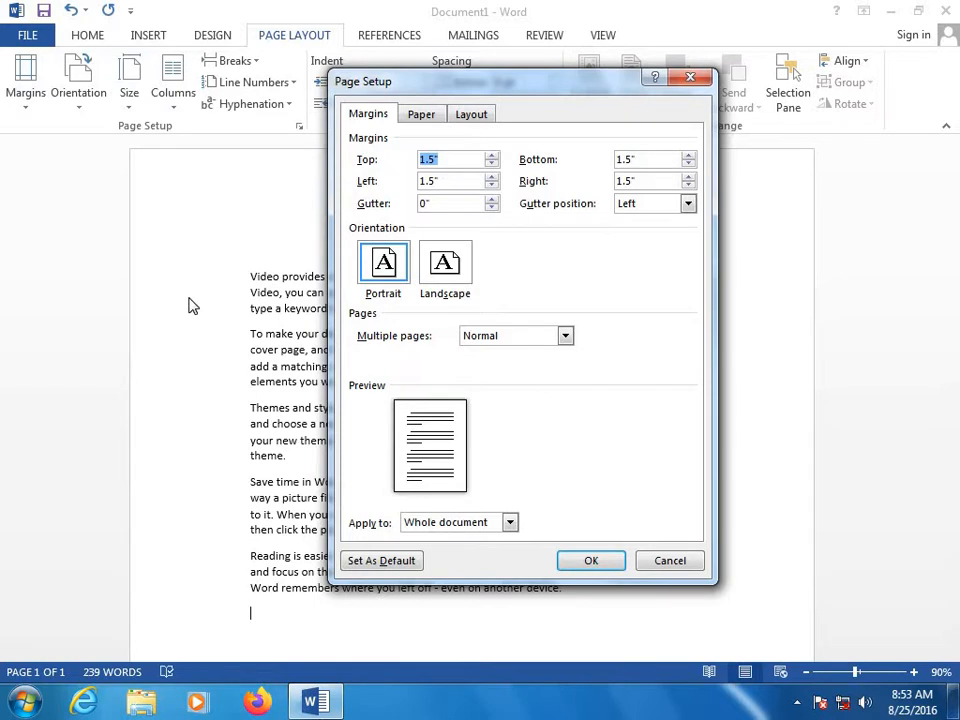
click(668, 562)
click(668, 561)
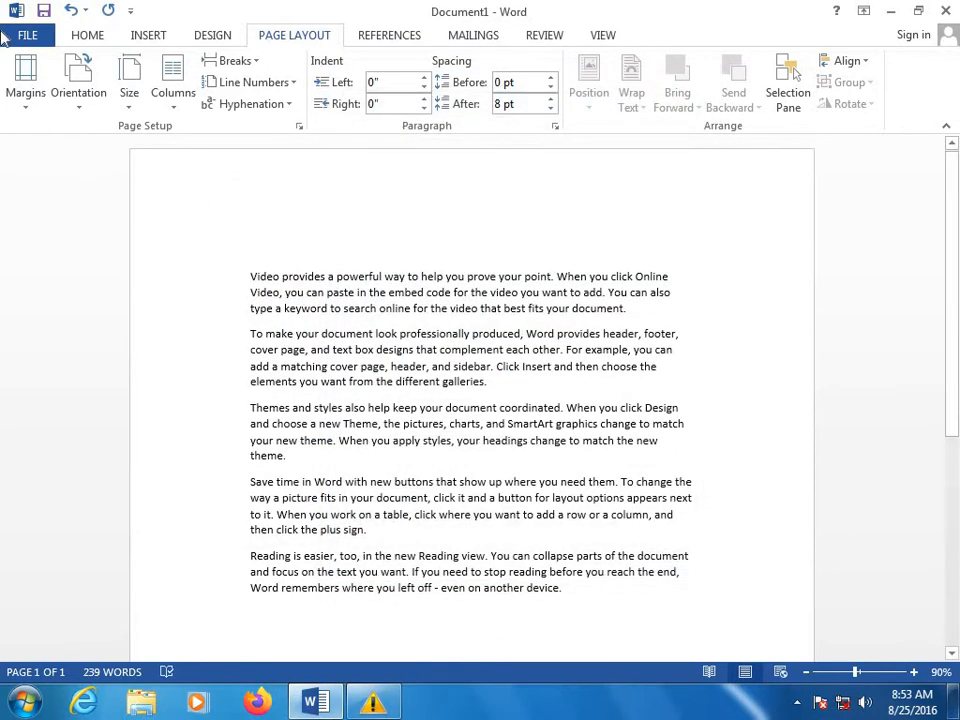
Apply the Normal margin preset to the sample text and switch it to the Narrow preset.
click(26, 88)
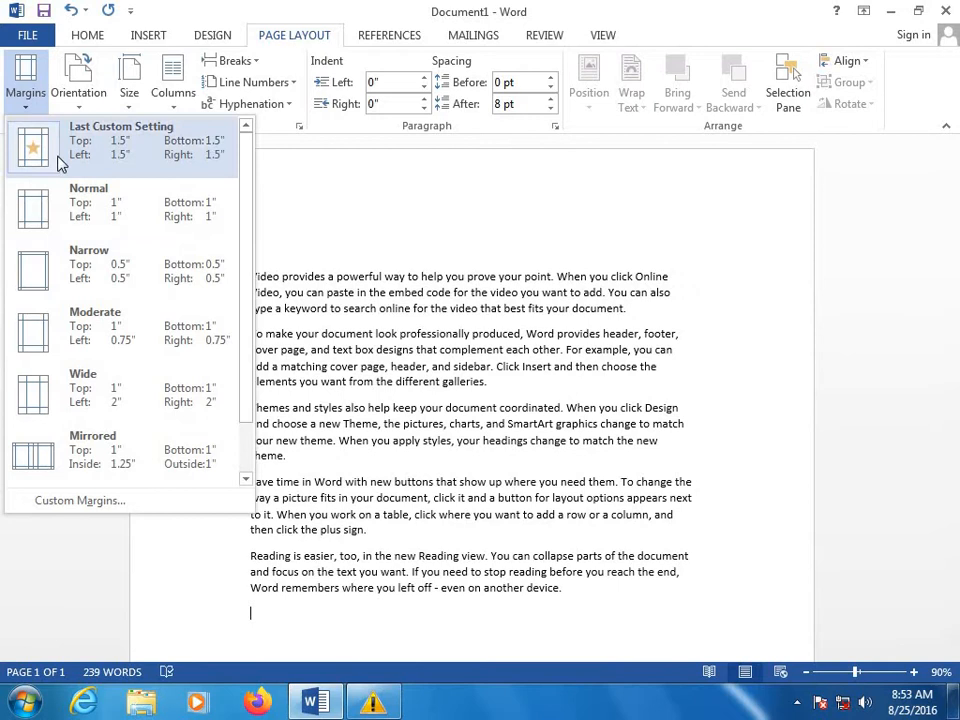
click(43, 214)
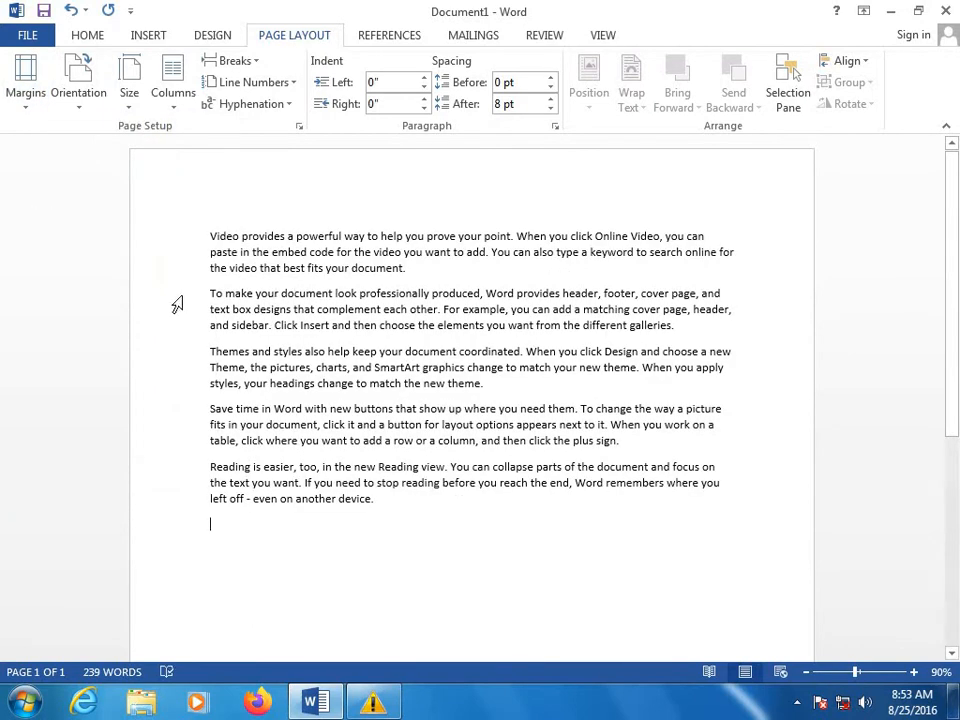
click(33, 88)
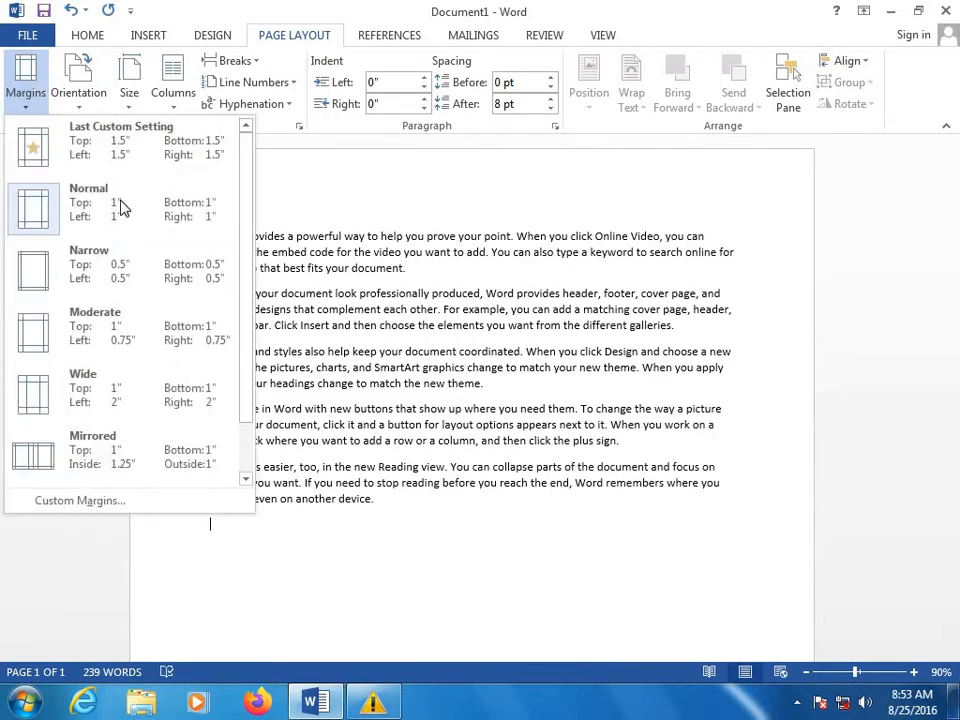
click(127, 277)
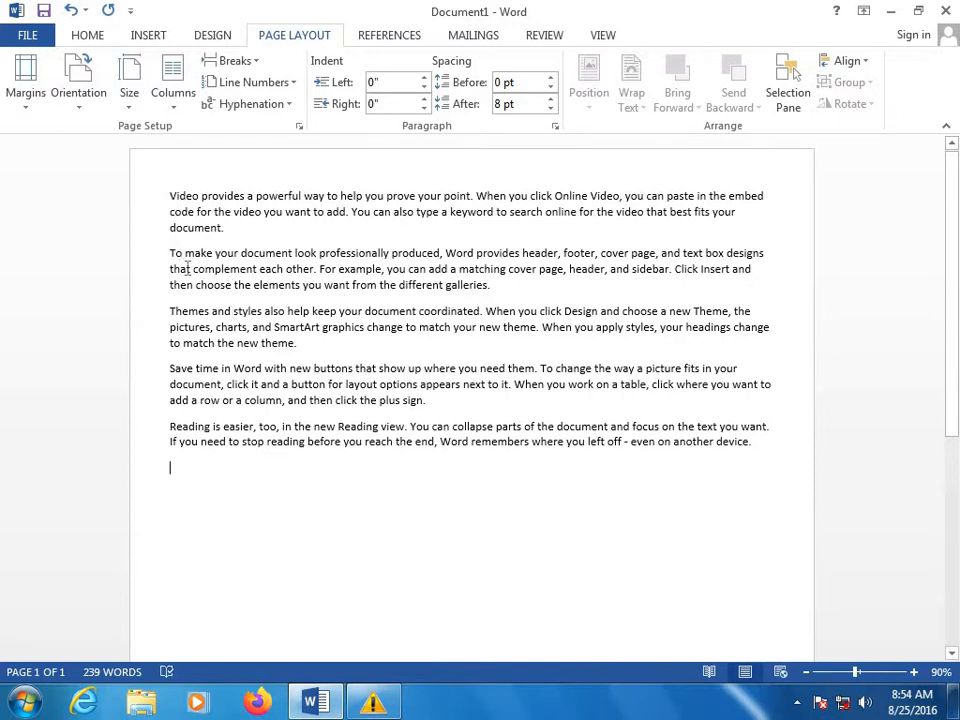
Open the custom margin settings and review the gutter position choices, keeping Left.
click(20, 95)
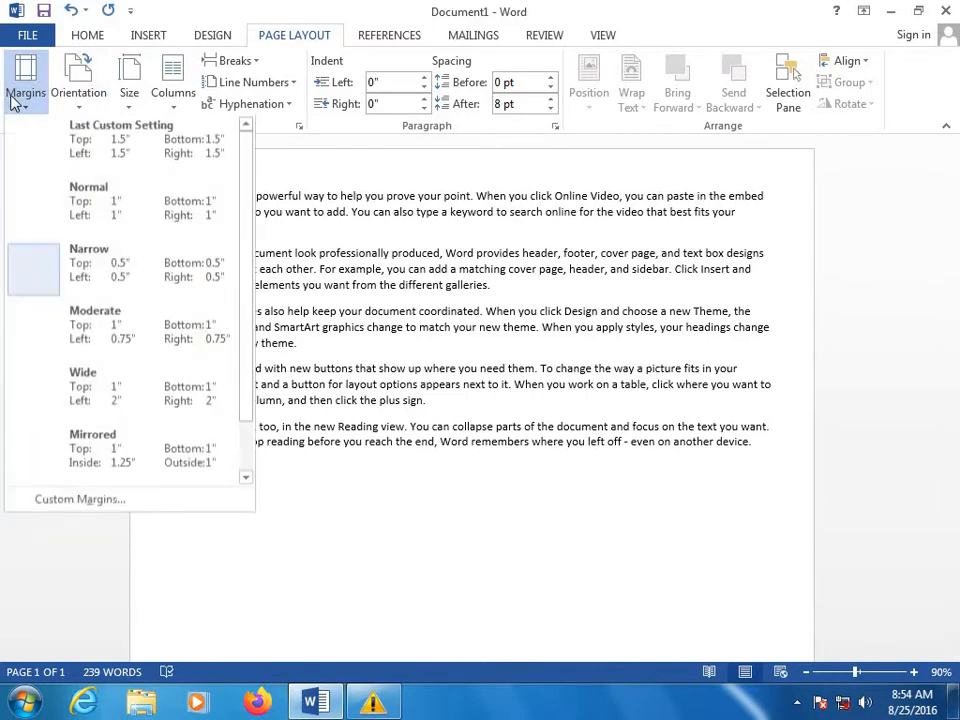
click(88, 500)
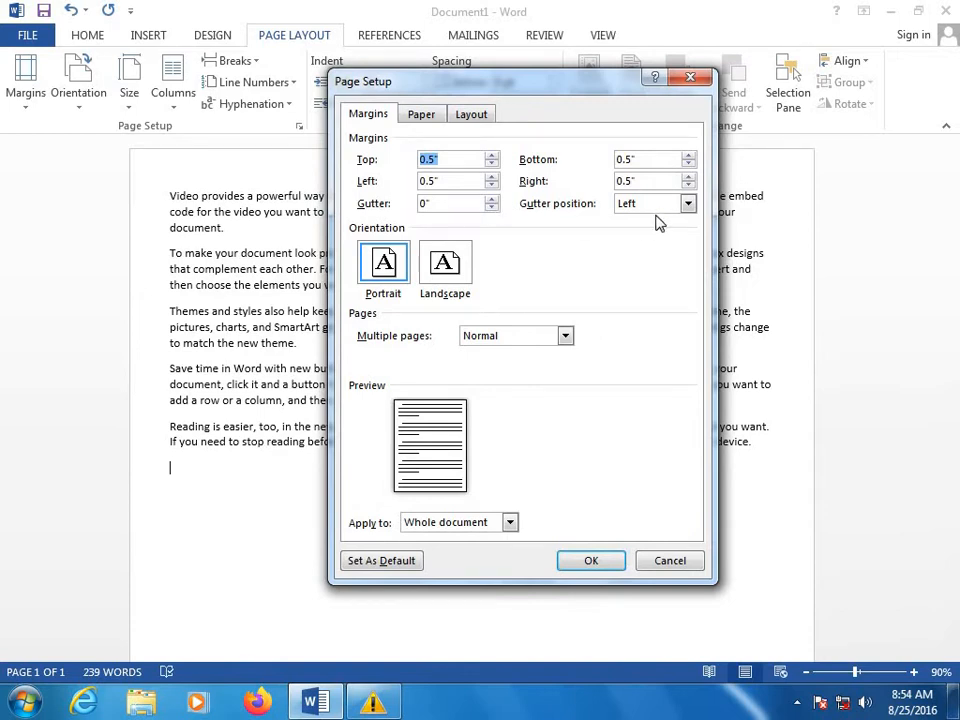
click(688, 204)
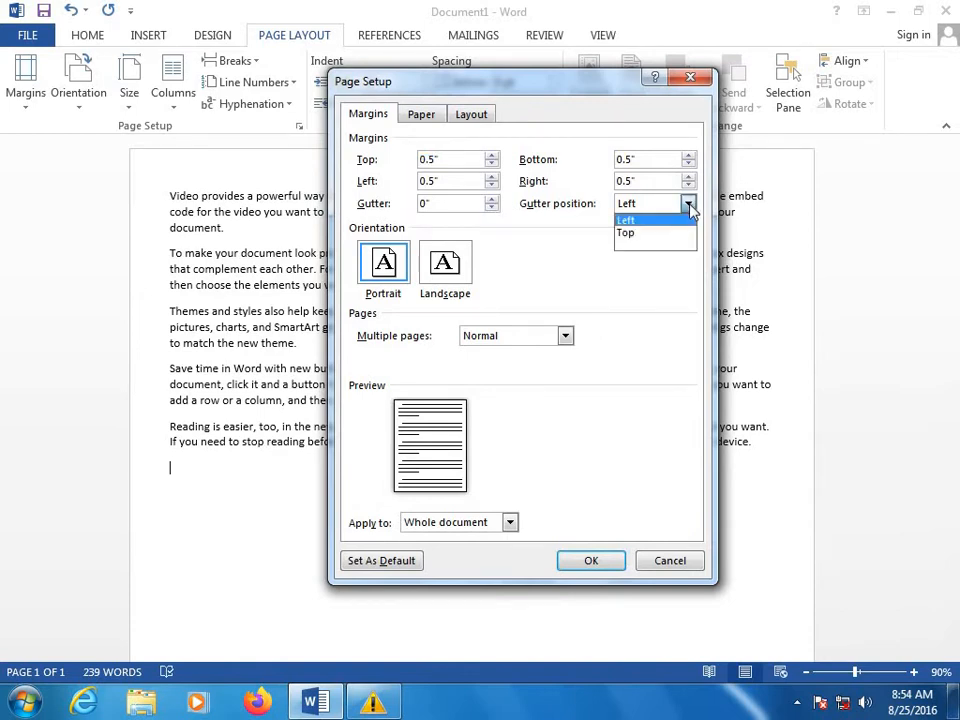
click(640, 276)
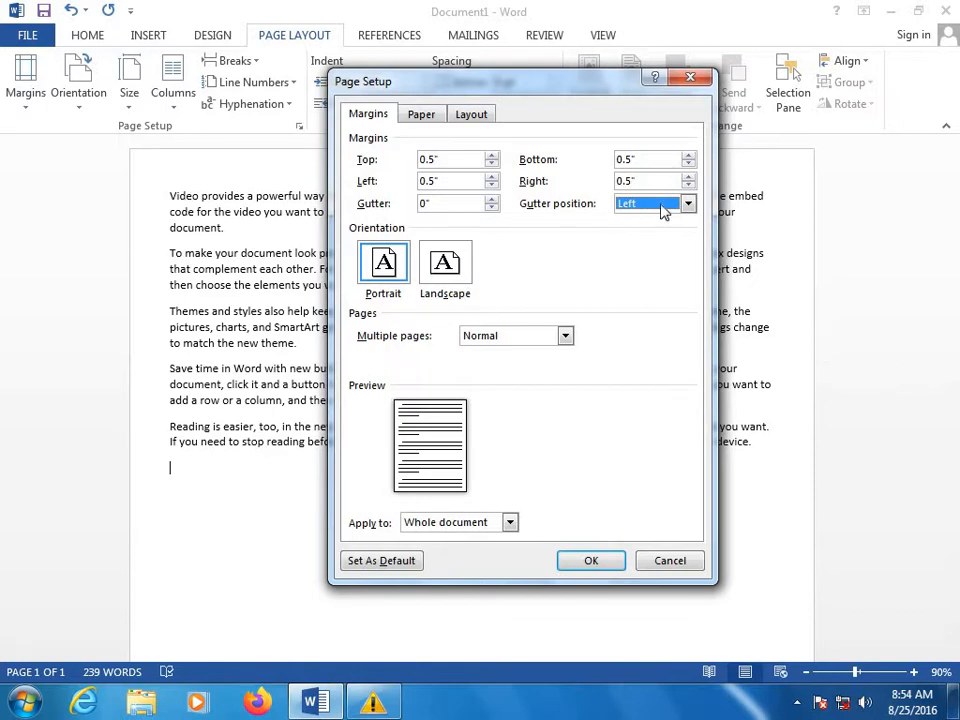
click(687, 205)
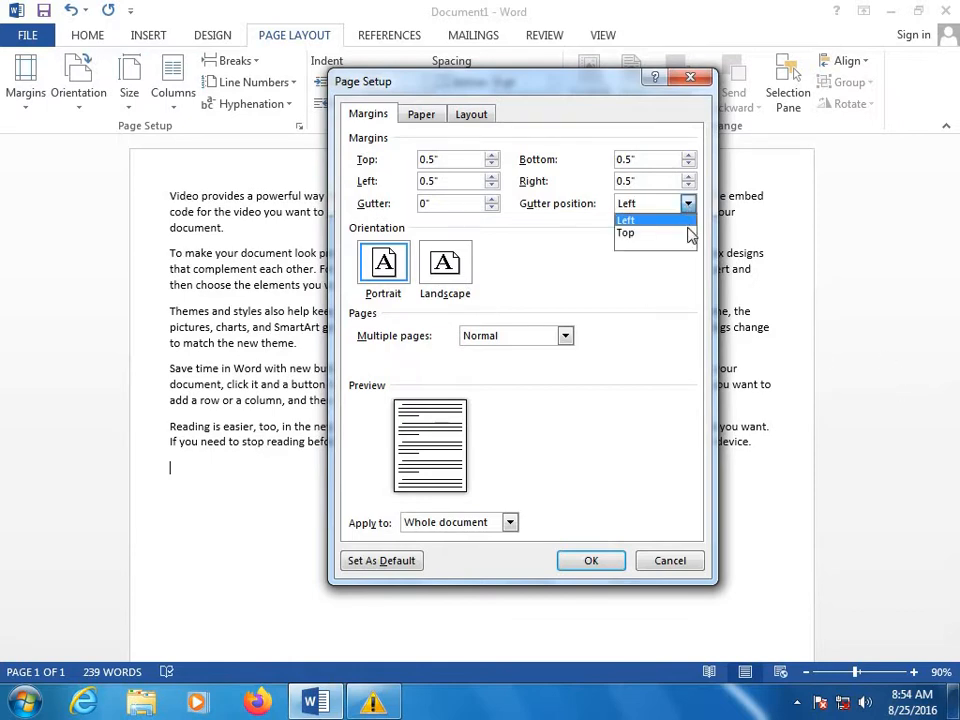
click(660, 294)
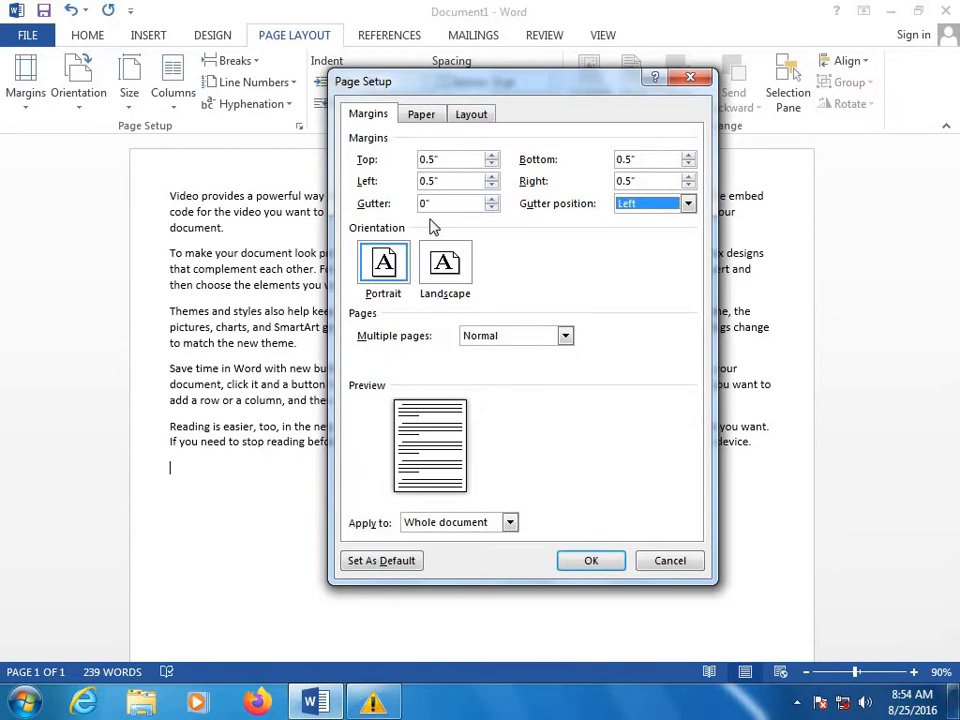
Set the gutter to 1" and apply it to the whole document.
click(491, 199)
click(491, 199)
click(491, 199)
click(491, 199)
click(491, 199)
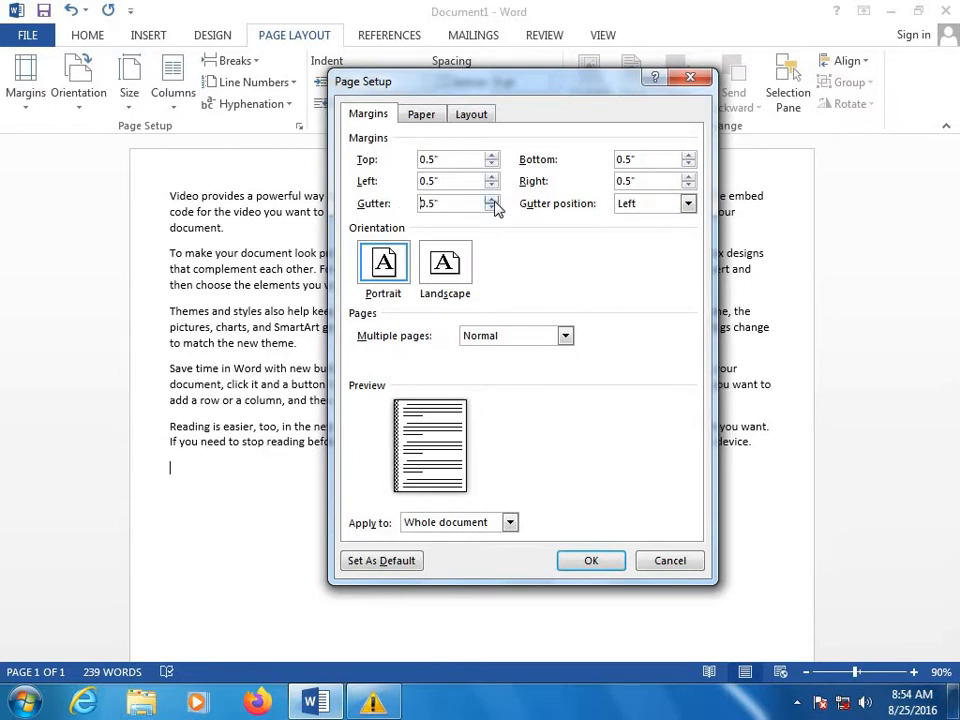
click(491, 199)
click(491, 199)
click(491, 199)
click(491, 199)
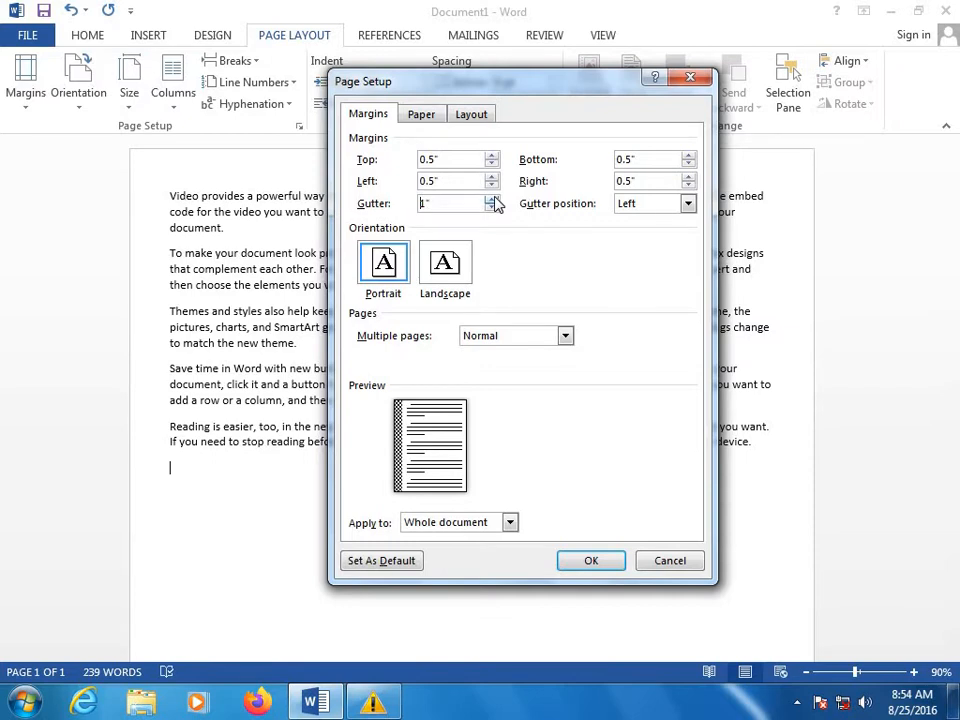
click(594, 566)
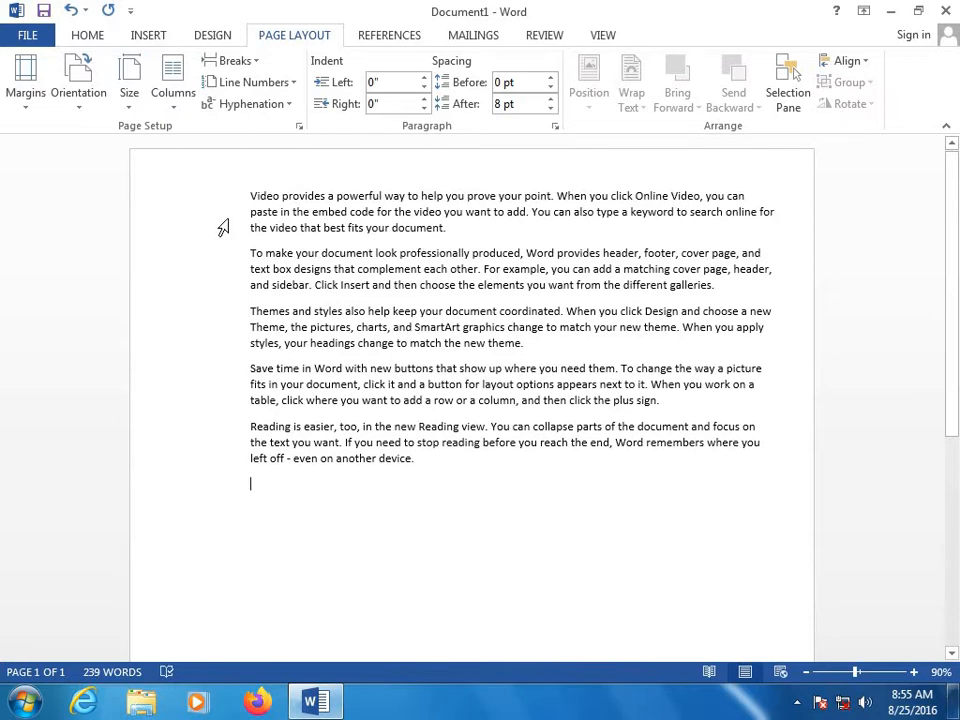
Review the document's custom margin and gutter settings without changing anything.
click(25, 92)
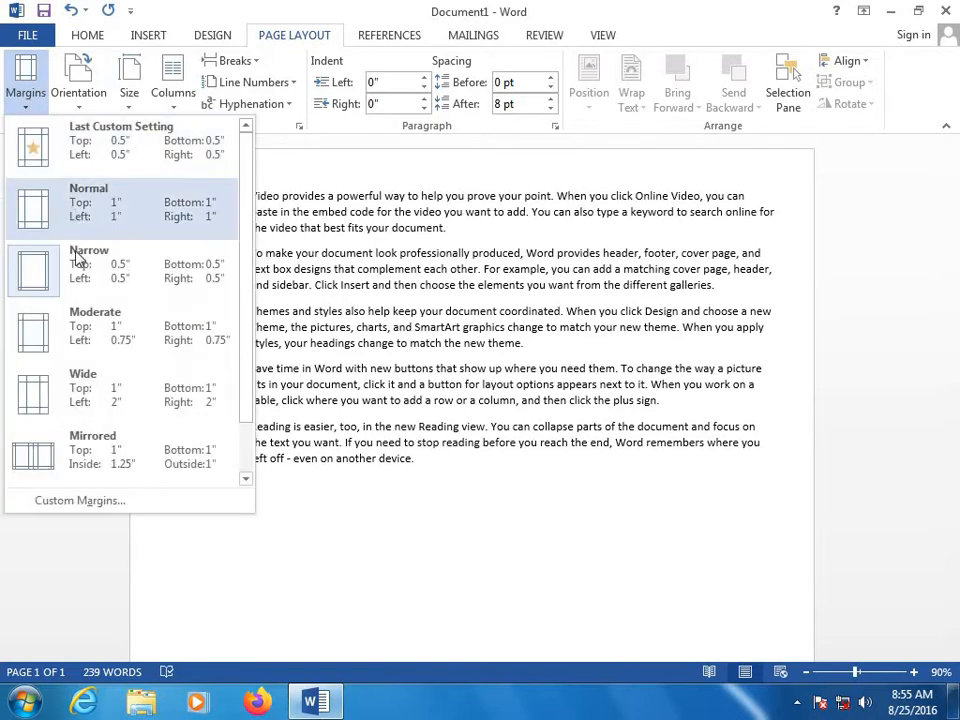
click(113, 496)
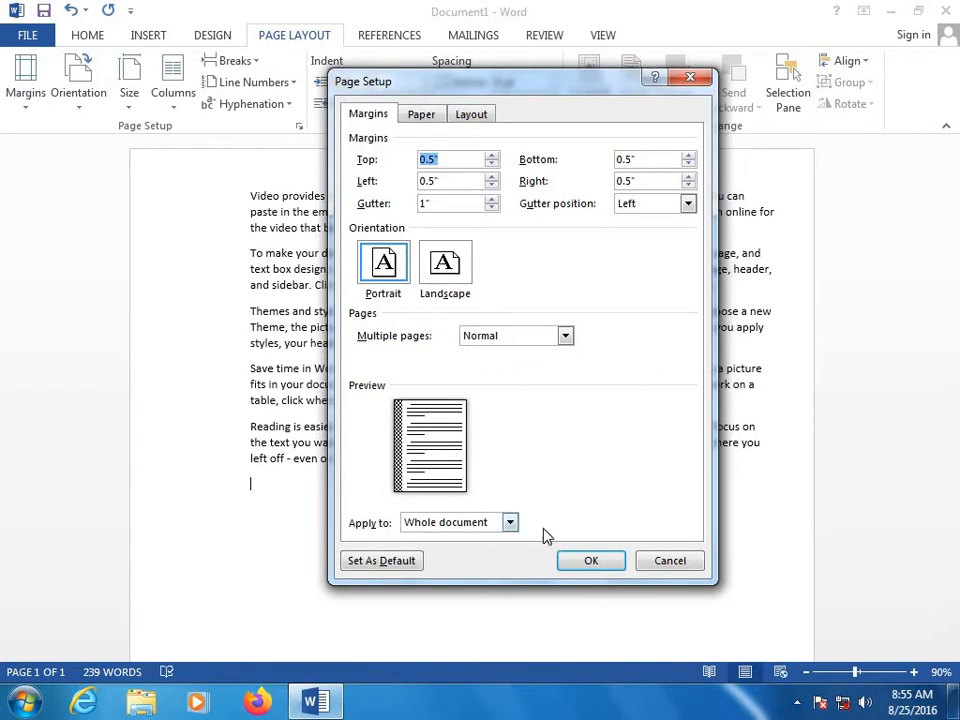
click(669, 561)
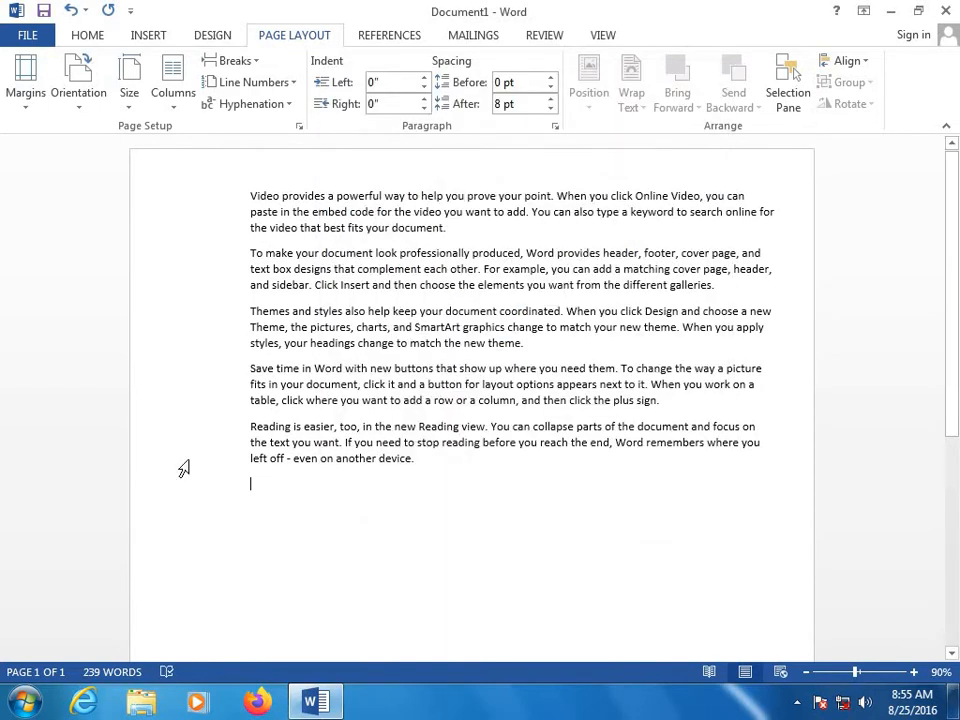
Change the page orientation to Landscape and view the whole page.
click(92, 104)
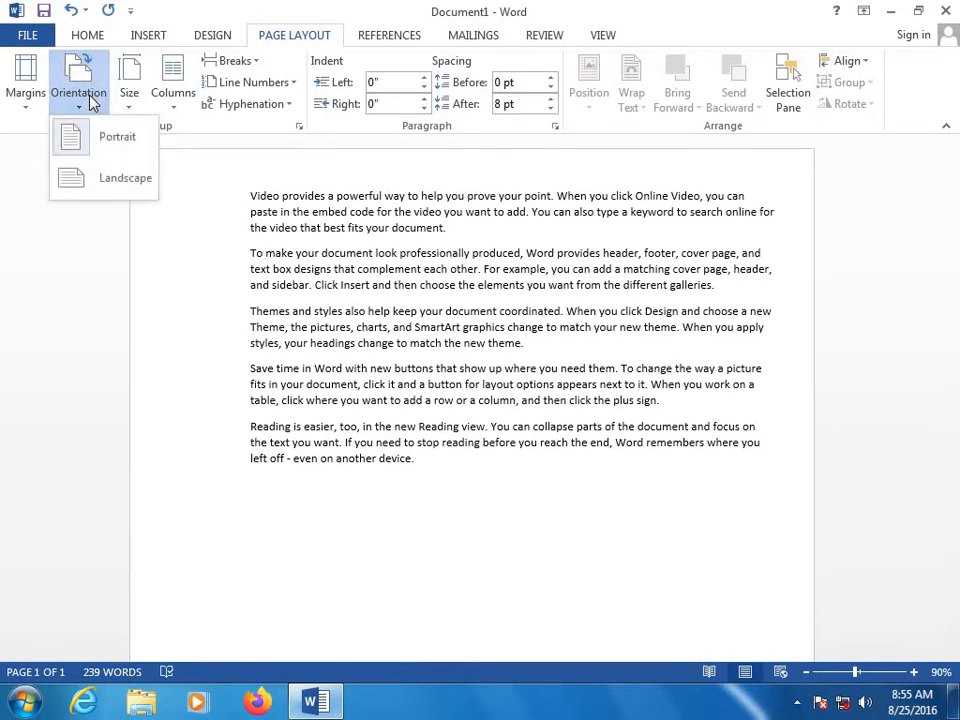
click(123, 180)
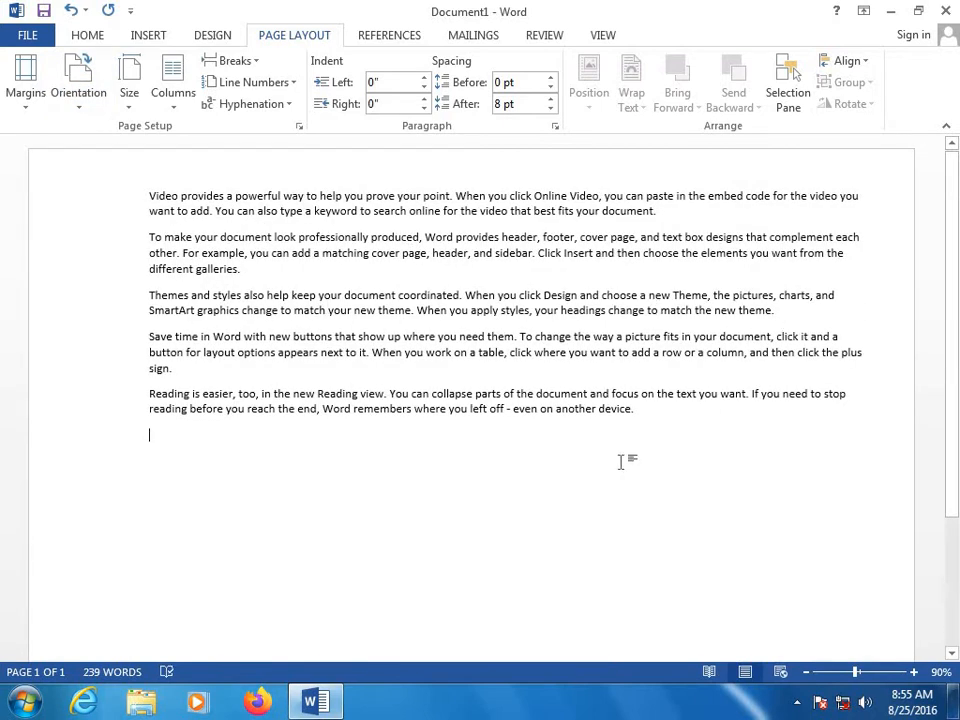
click(806, 675)
click(806, 675)
click(806, 675)
click(806, 675)
click(806, 675)
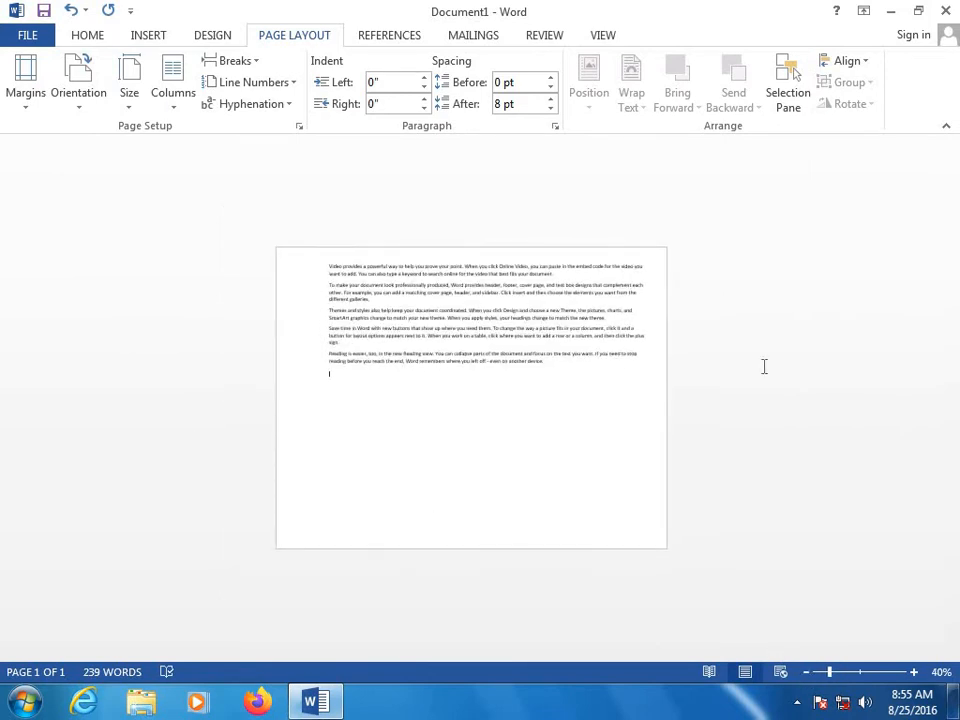
Switch the page orientation to Portrait, to Landscape again and back to Portrait.
click(92, 96)
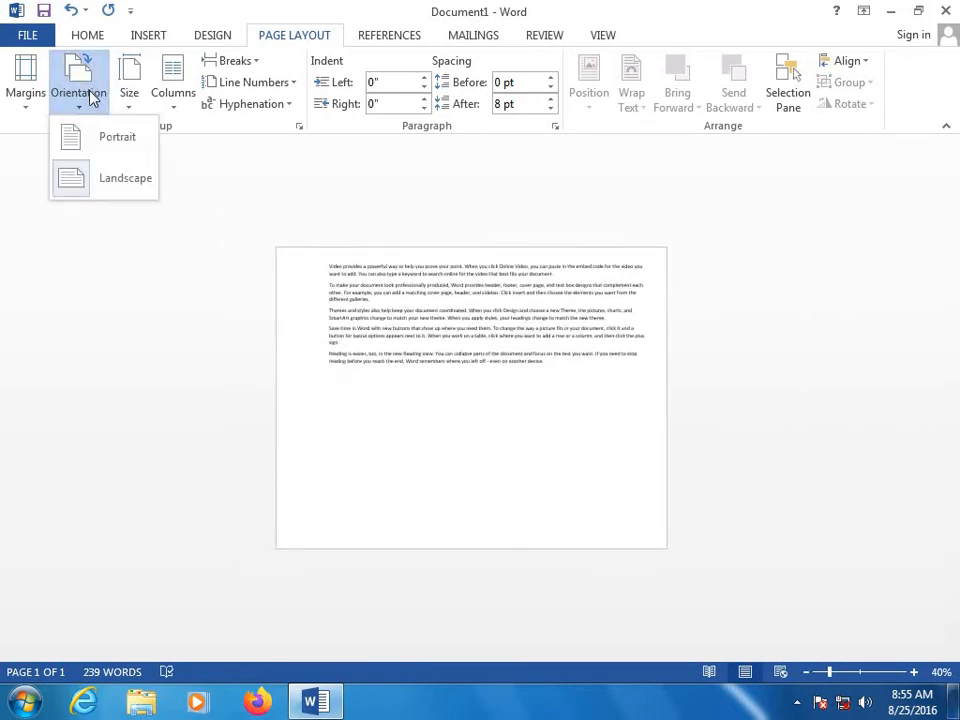
click(115, 141)
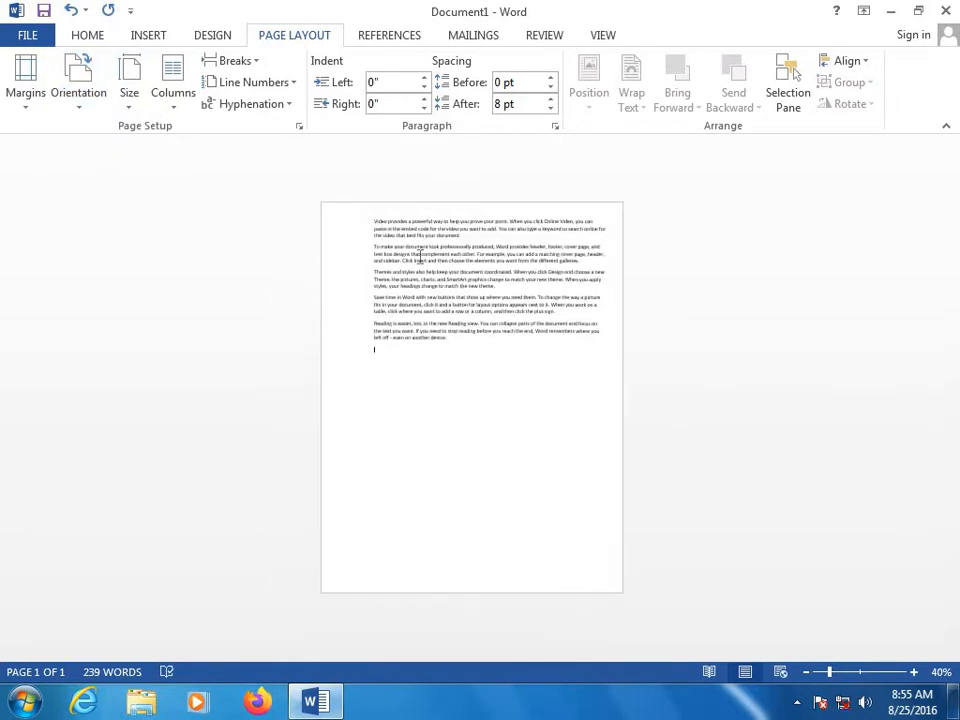
click(94, 101)
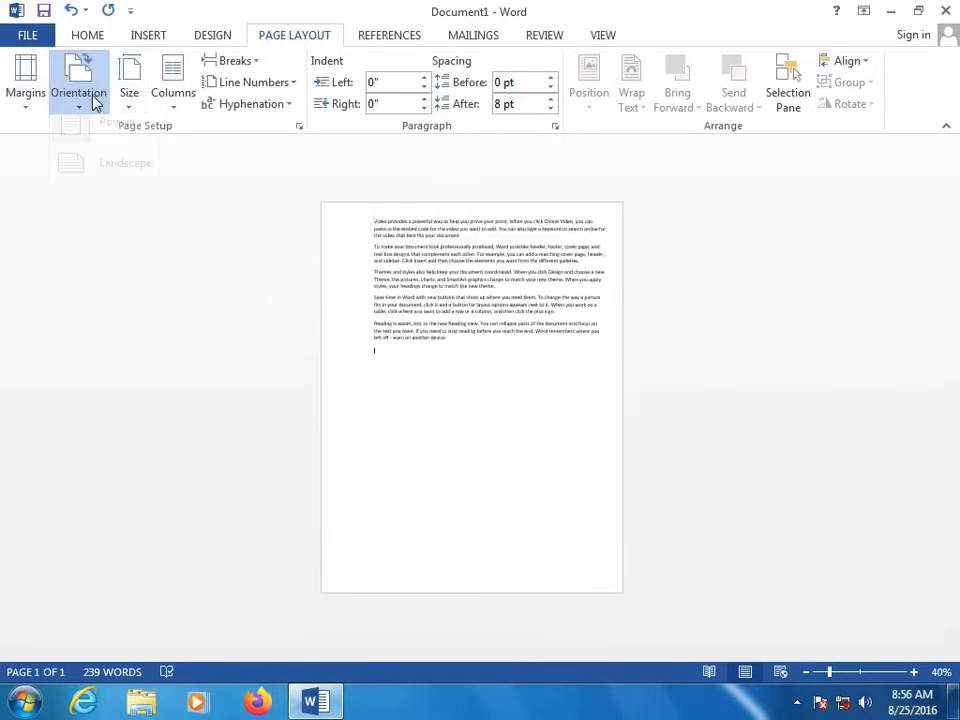
click(115, 180)
click(305, 267)
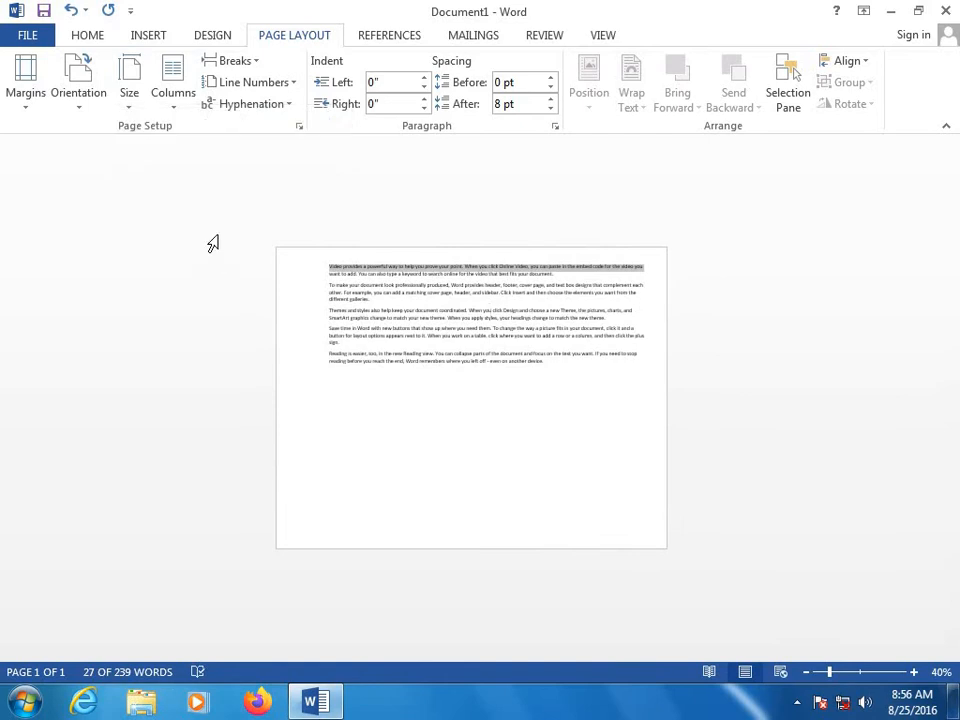
click(94, 101)
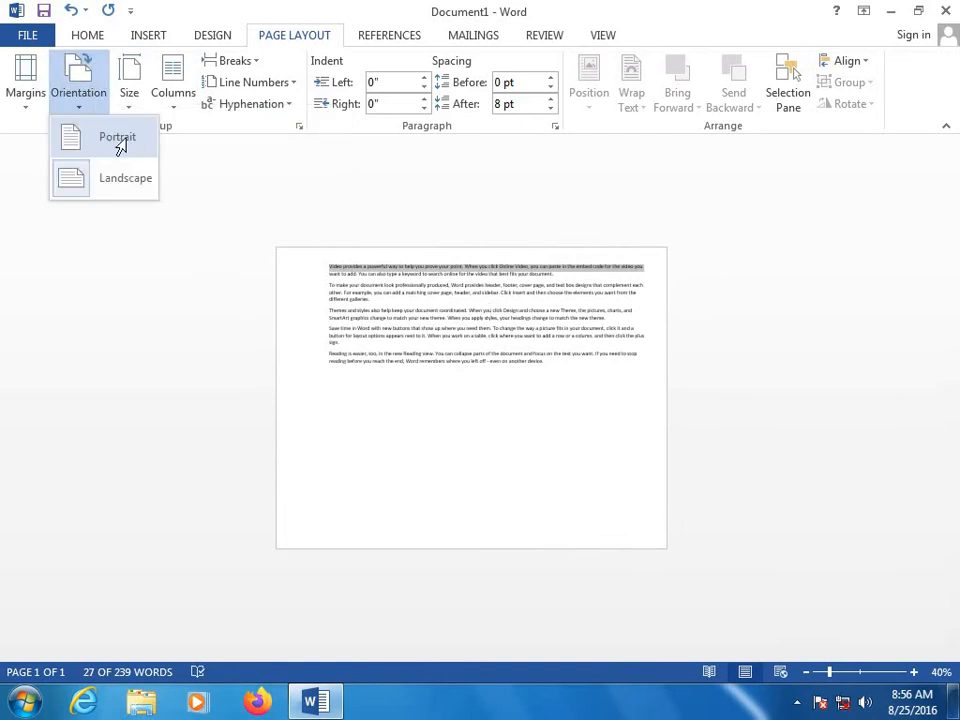
click(122, 150)
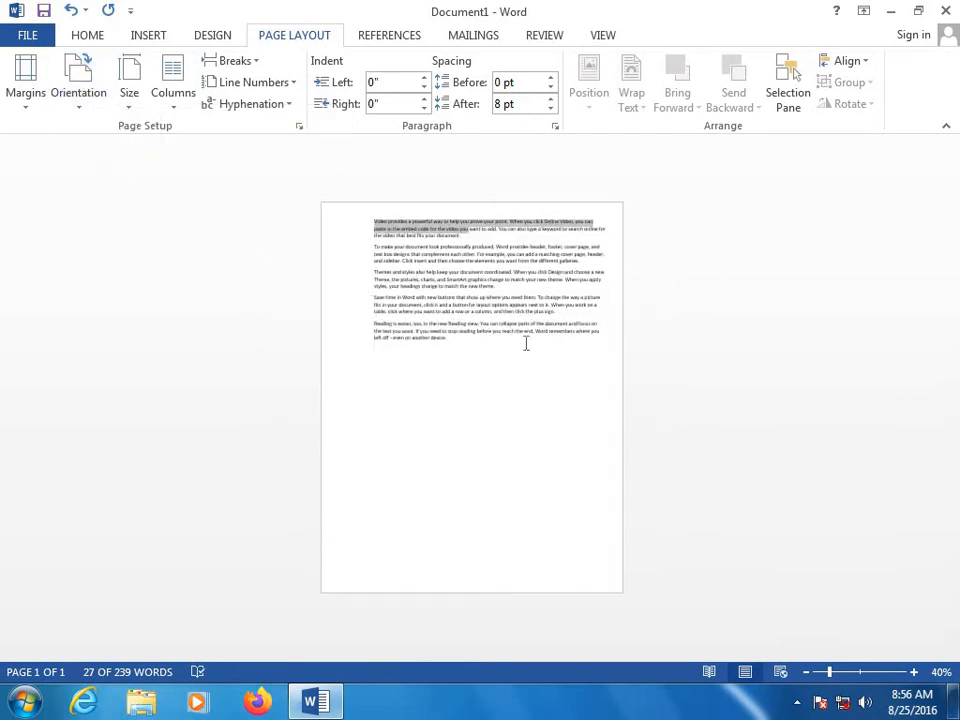
click(913, 672)
click(913, 672)
click(913, 672)
click(913, 672)
click(913, 672)
click(913, 672)
click(913, 672)
double_click(913, 672)
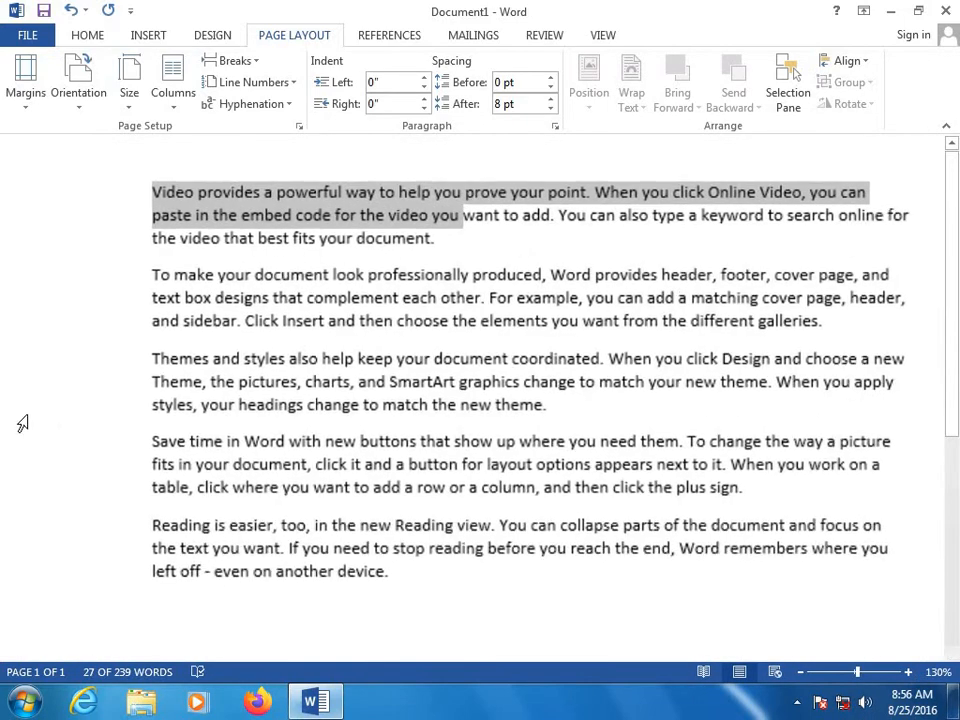
click(40, 360)
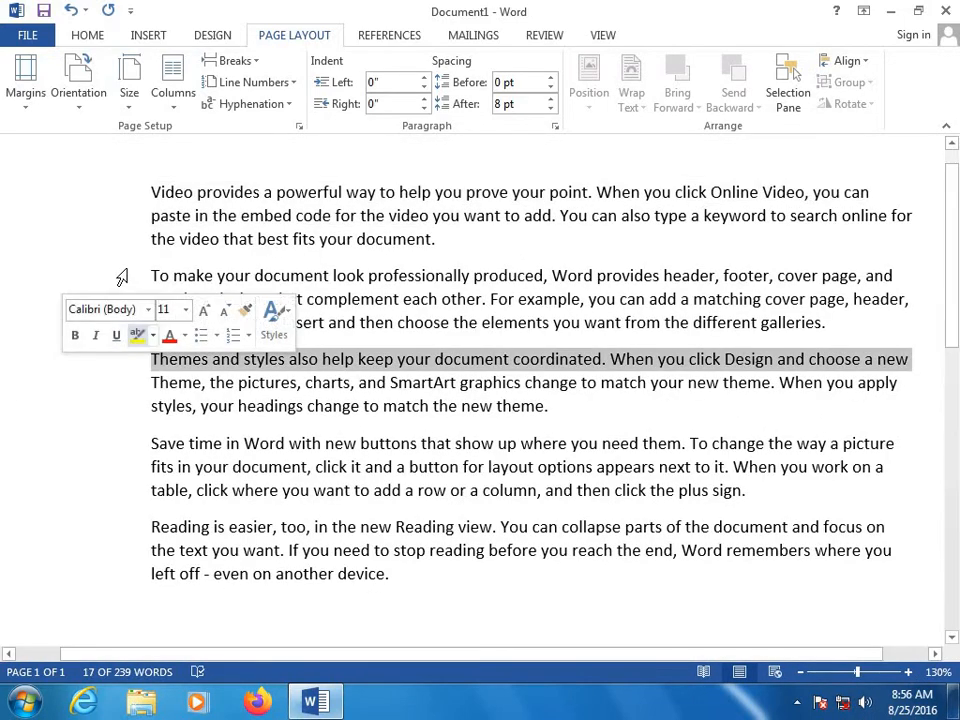
click(174, 106)
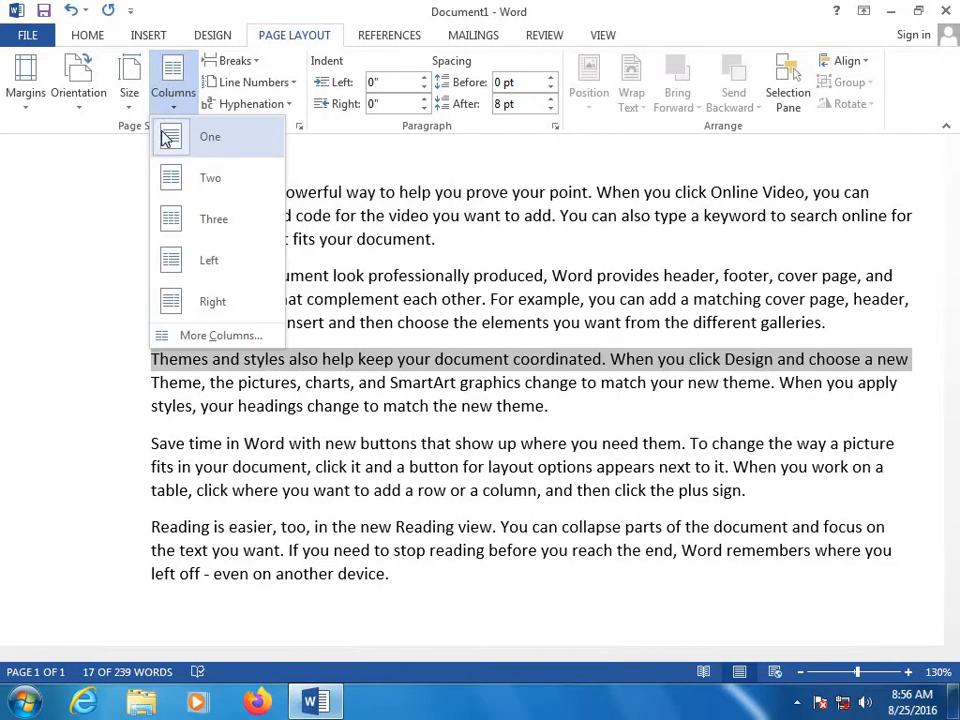
click(801, 672)
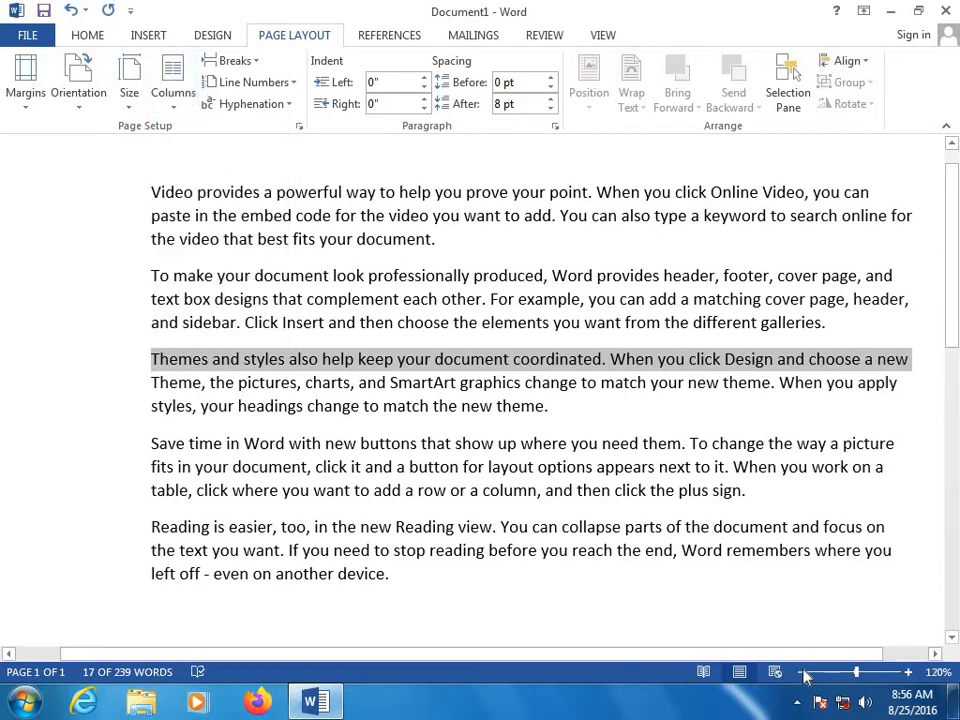
click(801, 672)
click(801, 672)
click(801, 672)
click(801, 672)
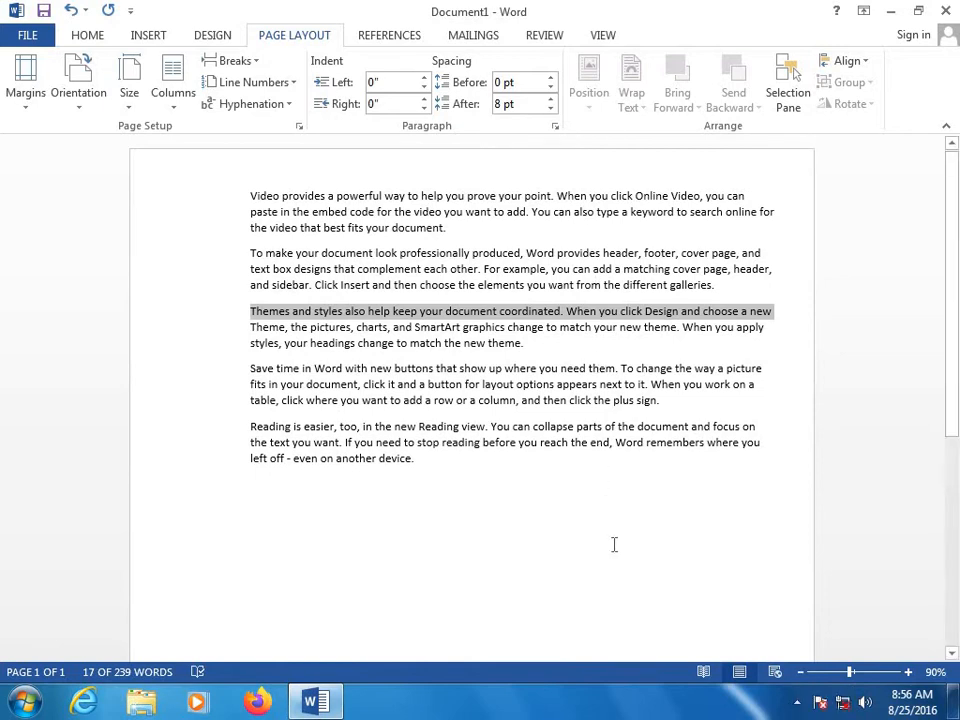
drag(548, 369, 547, 545)
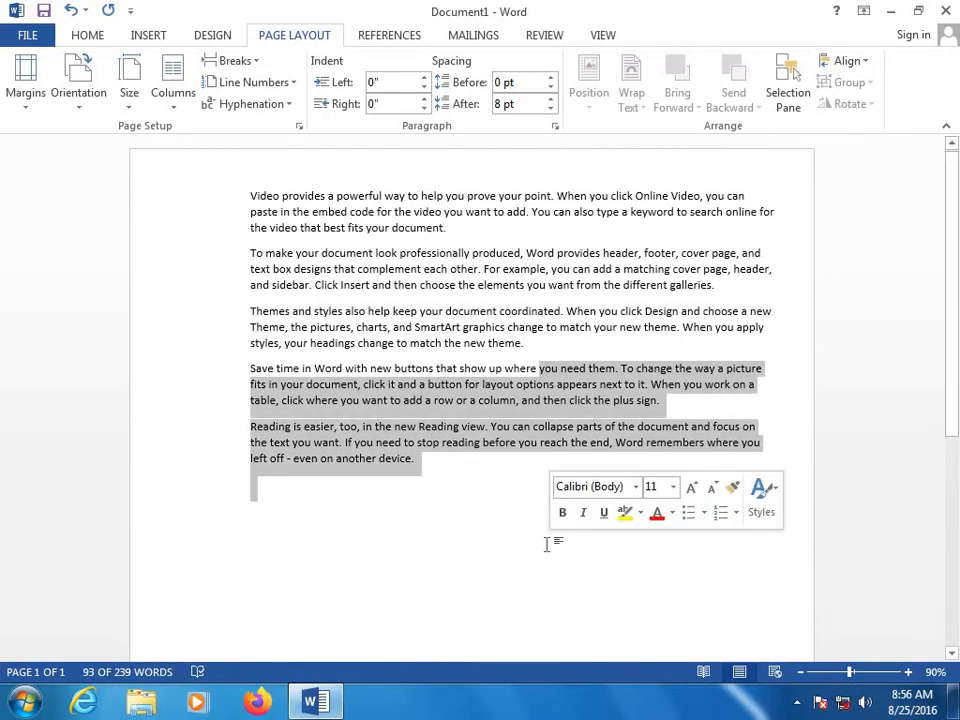
click(495, 598)
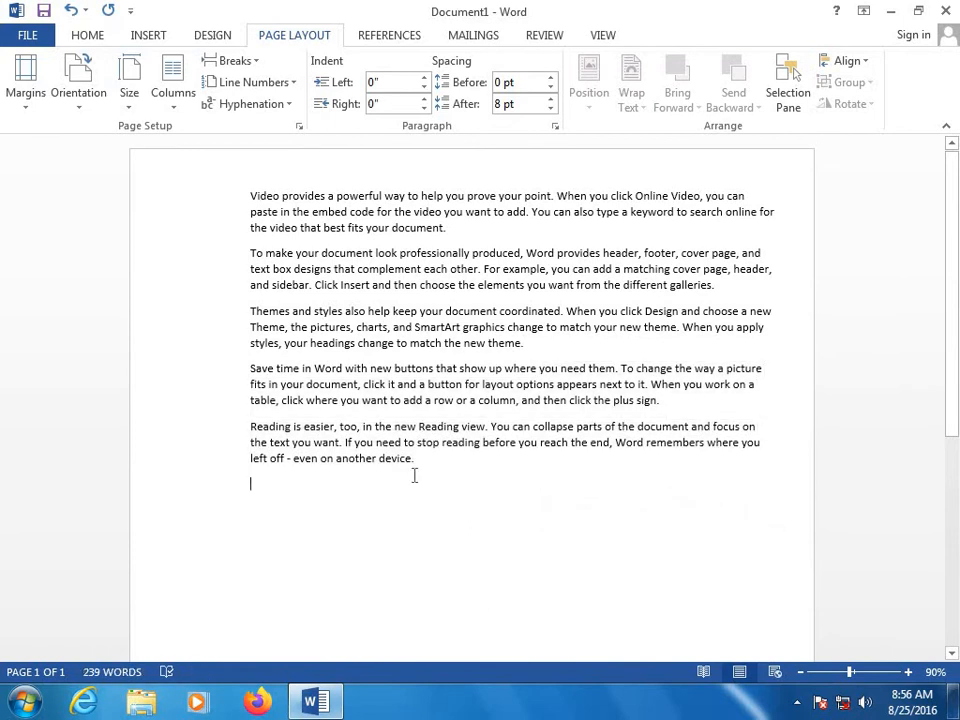
Lay out the document text in two columns and check how it flows down the page.
click(168, 100)
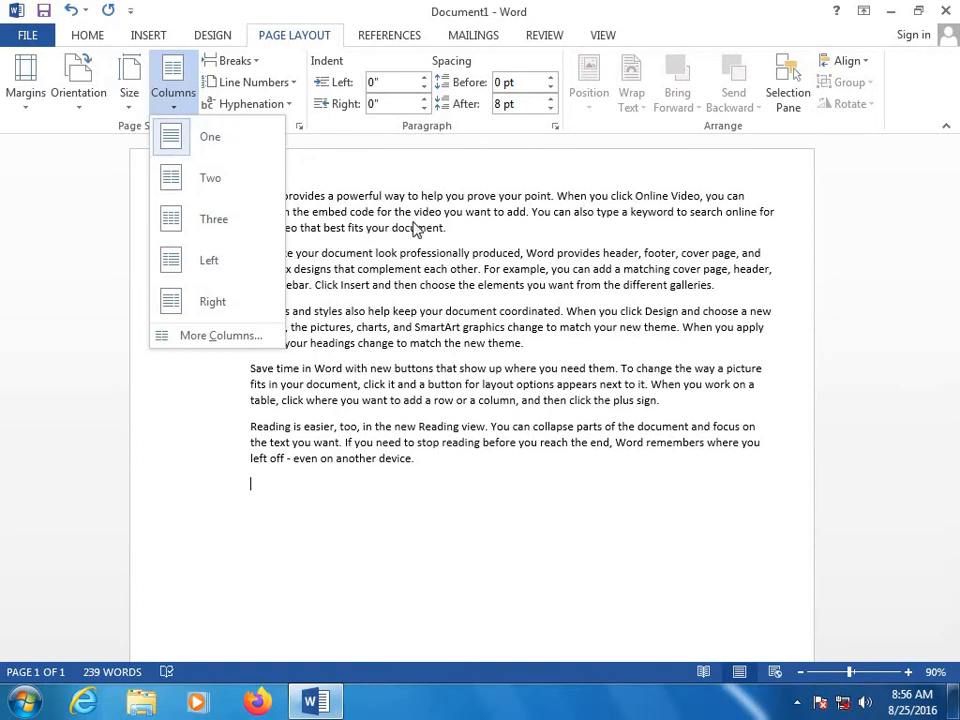
click(213, 180)
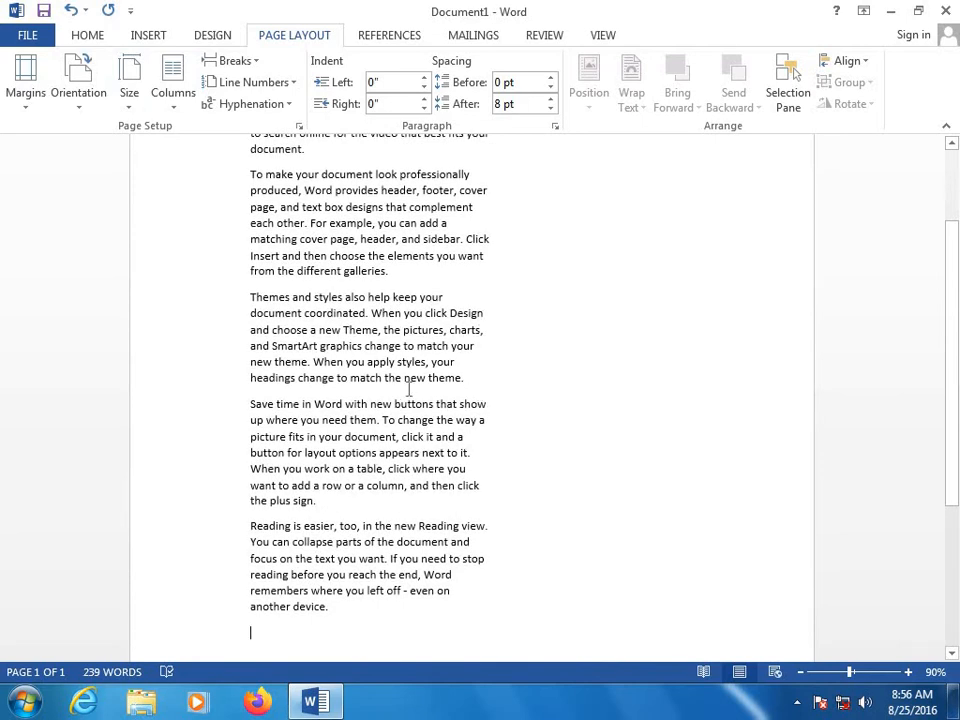
scroll(411, 397, down, 2)
scroll(411, 397, up, 5)
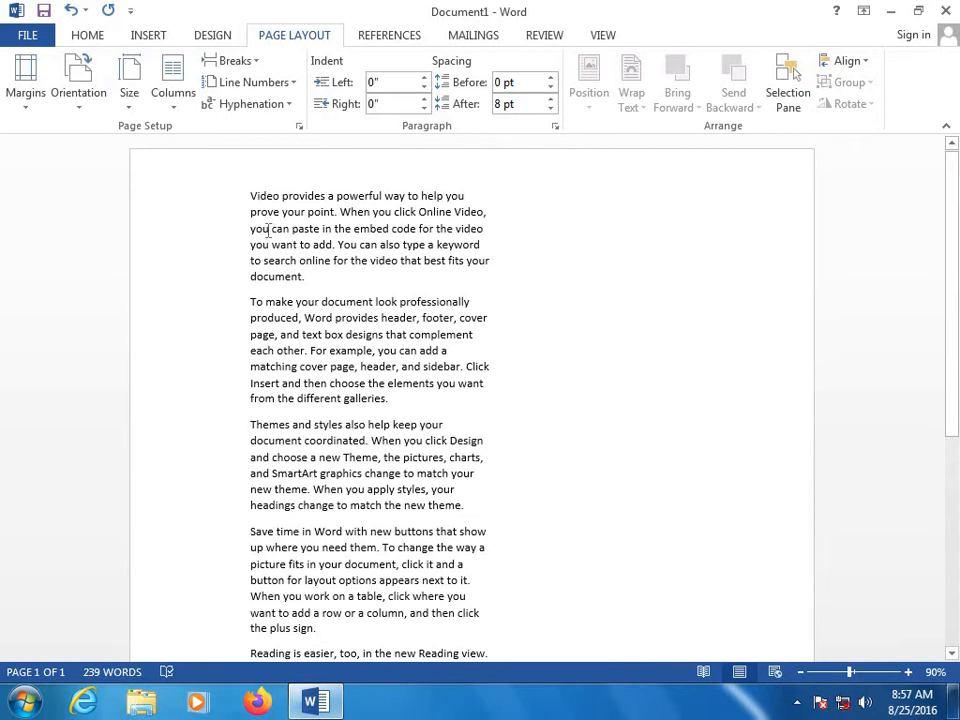
Delete the first three sample paragraphs above the one starting "Save time in Word", keeping an empty line there.
drag(245, 191, 484, 514)
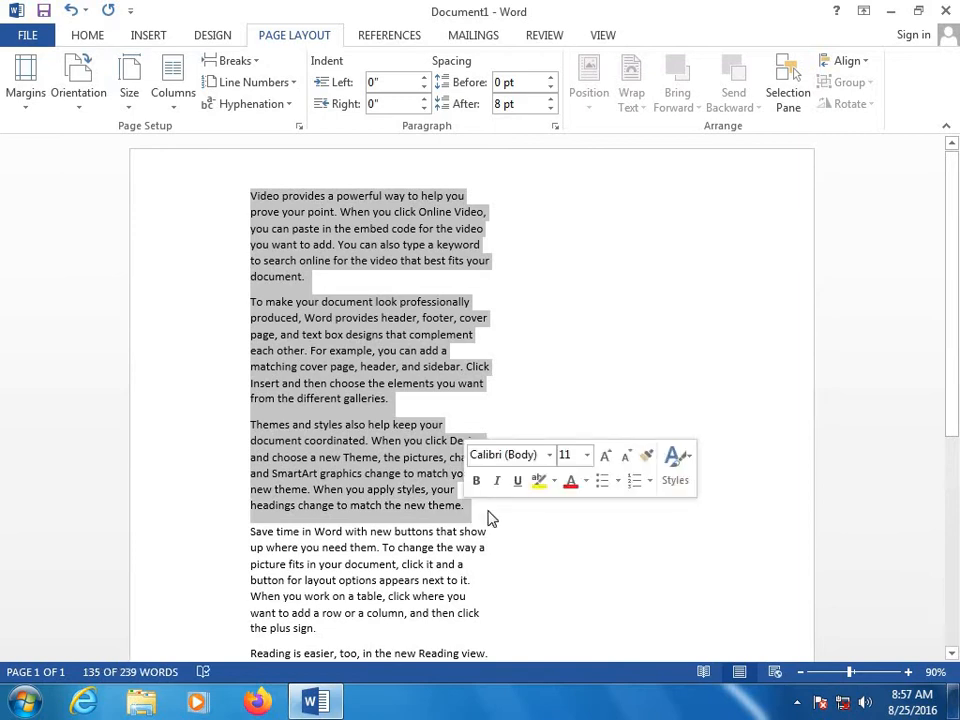
text(c)
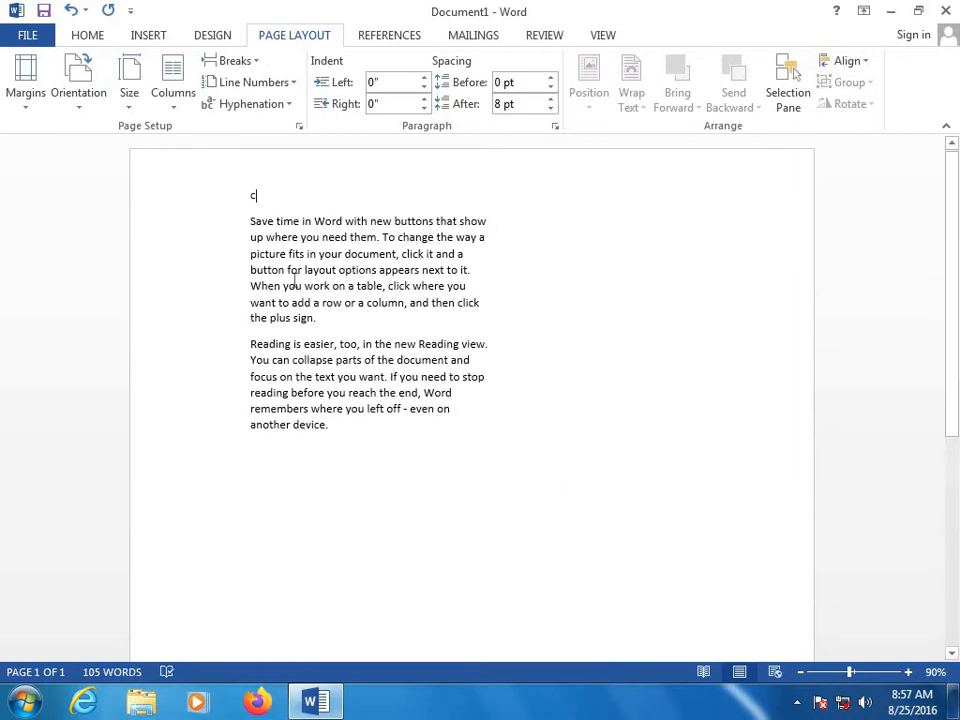
key(BackSpace)
text(zzz)
key(BackSpace)
key(BackSpace)
key(BackSpace)
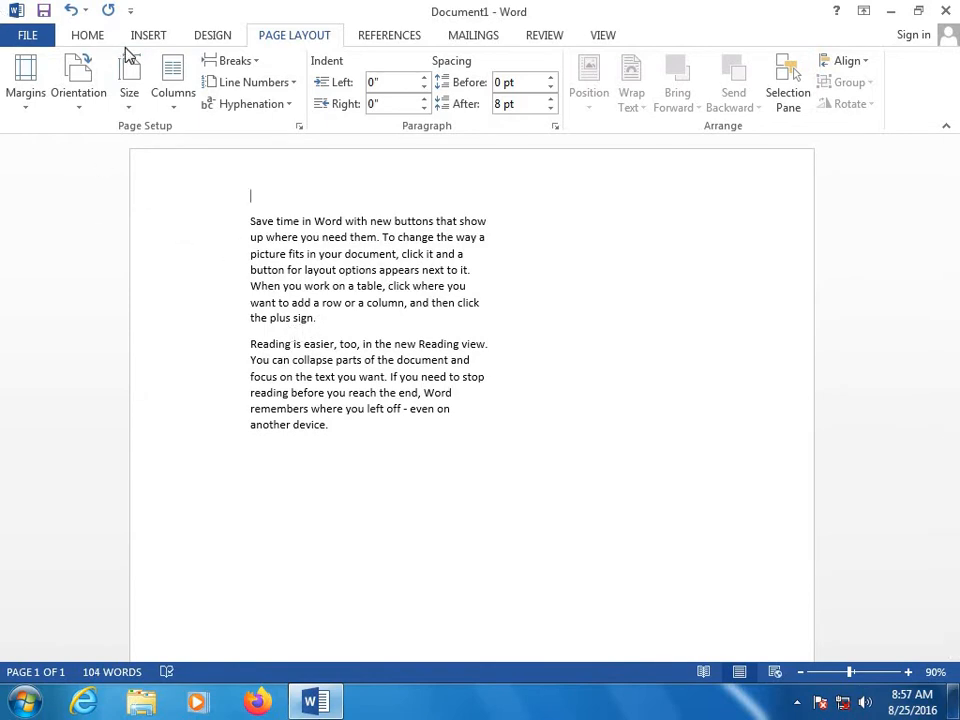
Copy the two remaining paragraphs and paste them five times below so the text continues into the second column.
click(72, 36)
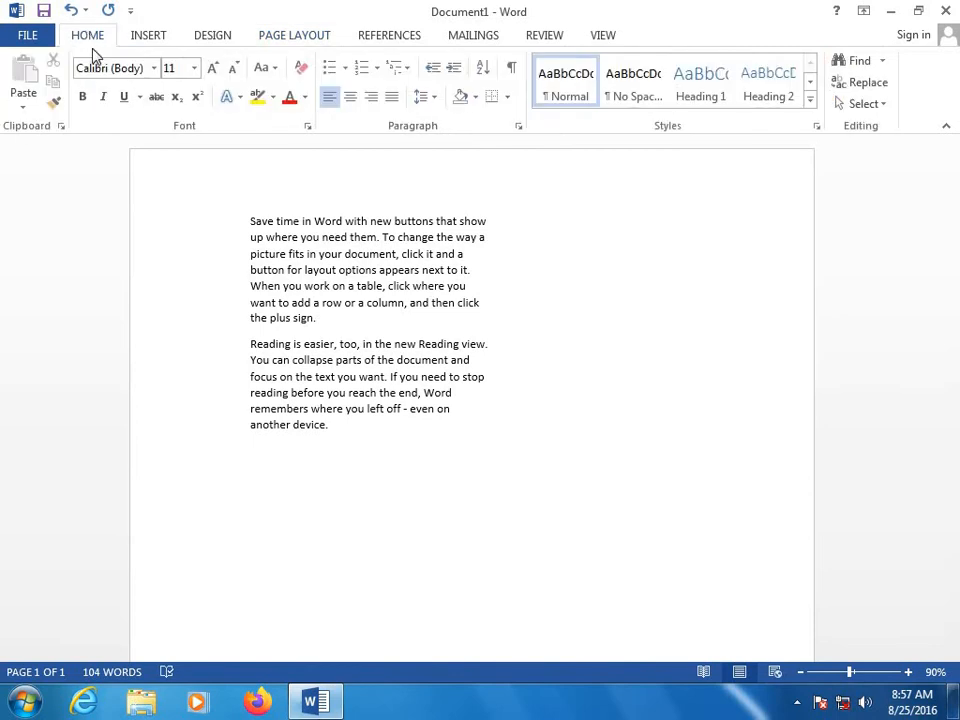
drag(250, 221, 465, 441)
key(ctrl+c)
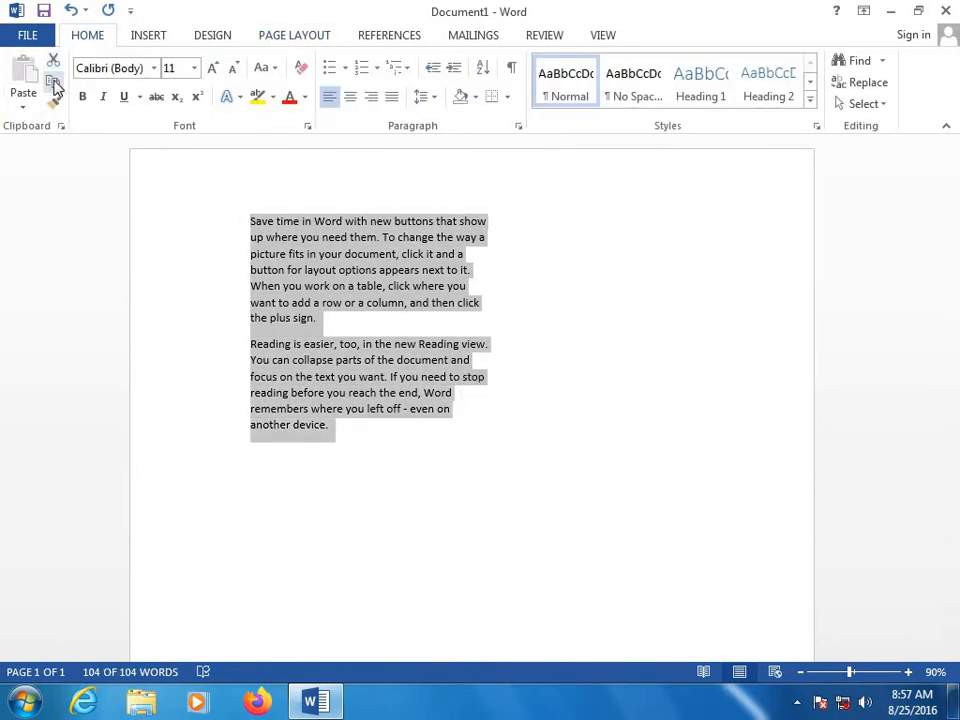
click(329, 471)
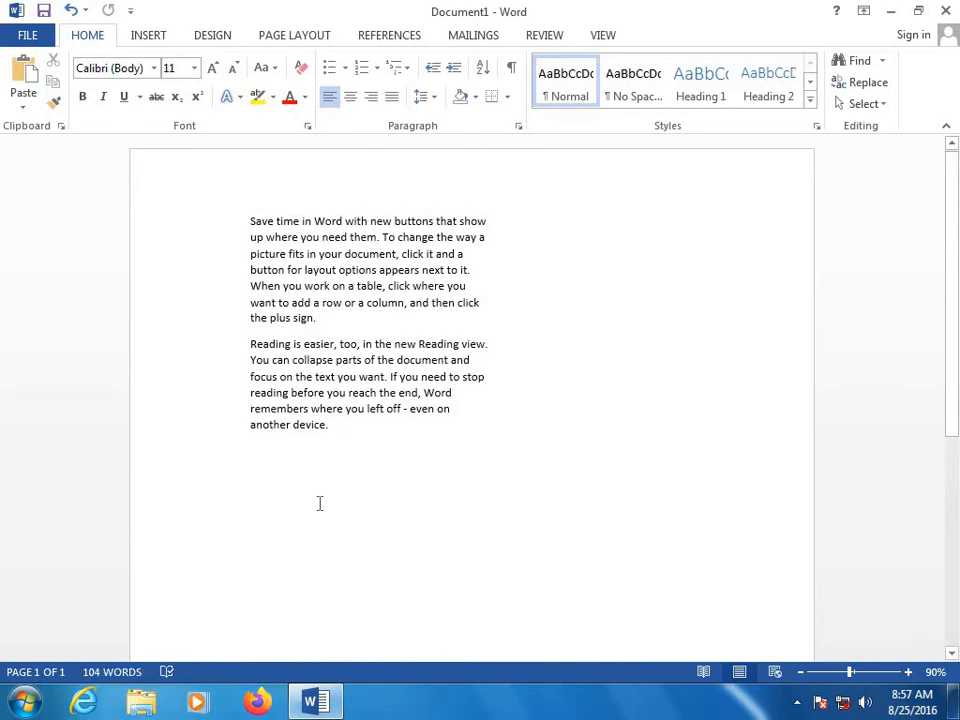
click(22, 95)
click(24, 70)
click(24, 70)
click(24, 70)
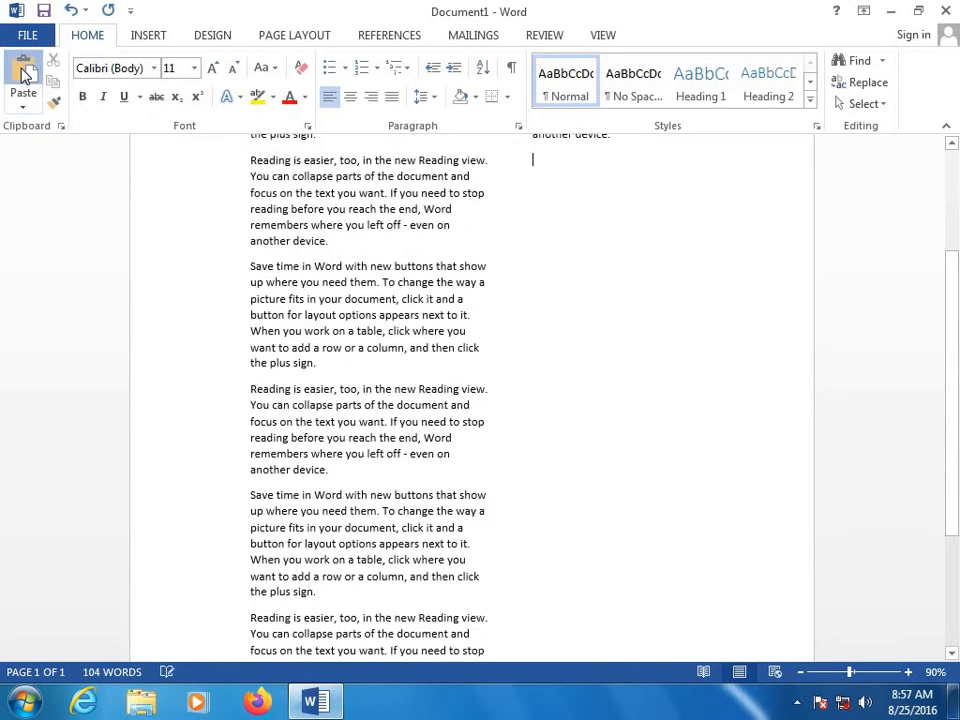
click(24, 70)
click(24, 70)
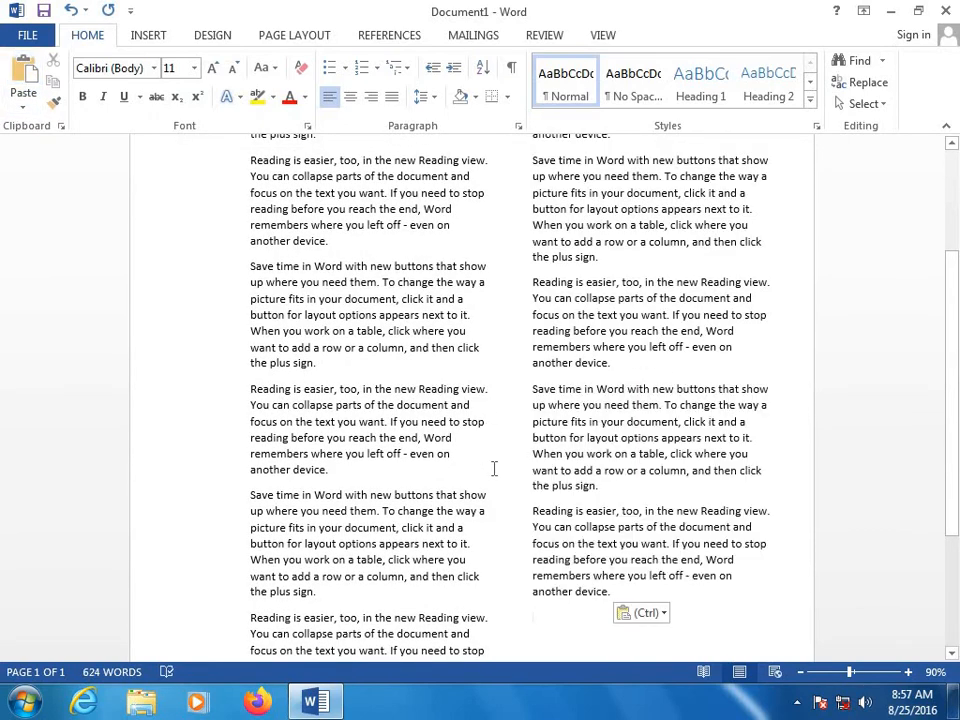
scroll(493, 468, down, 6)
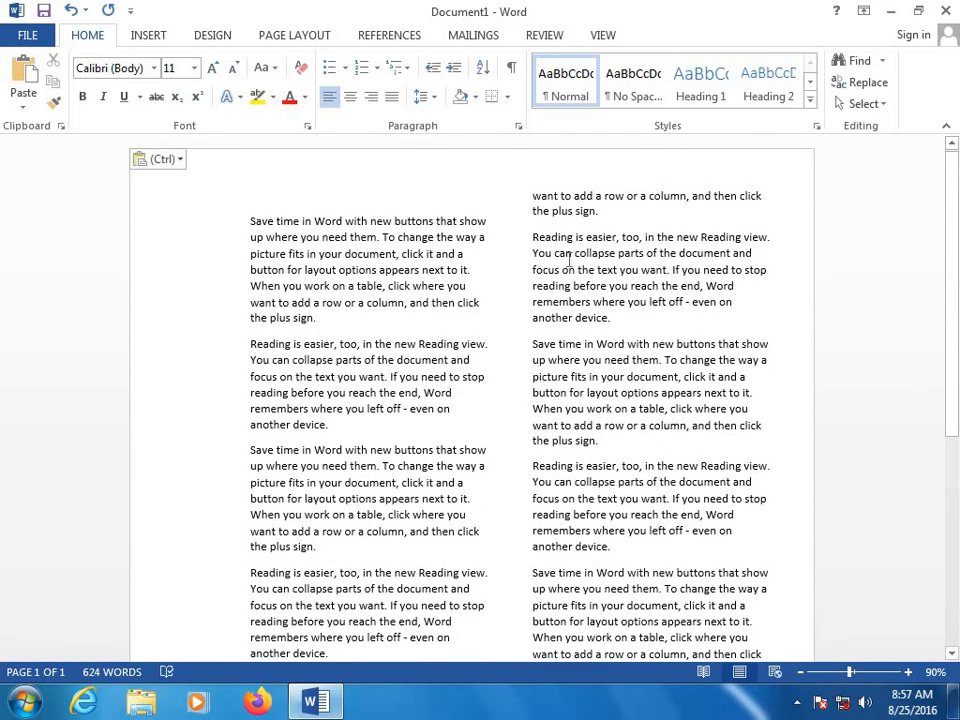
click(800, 672)
click(800, 672)
click(800, 672)
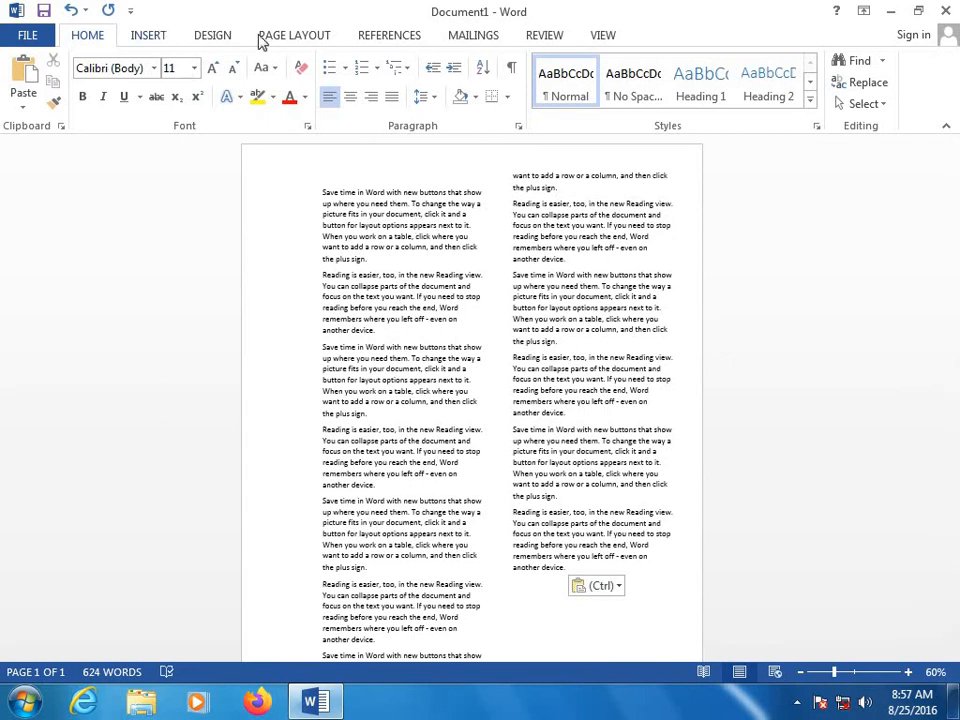
Lay out the whole document's text in three columns.
click(310, 36)
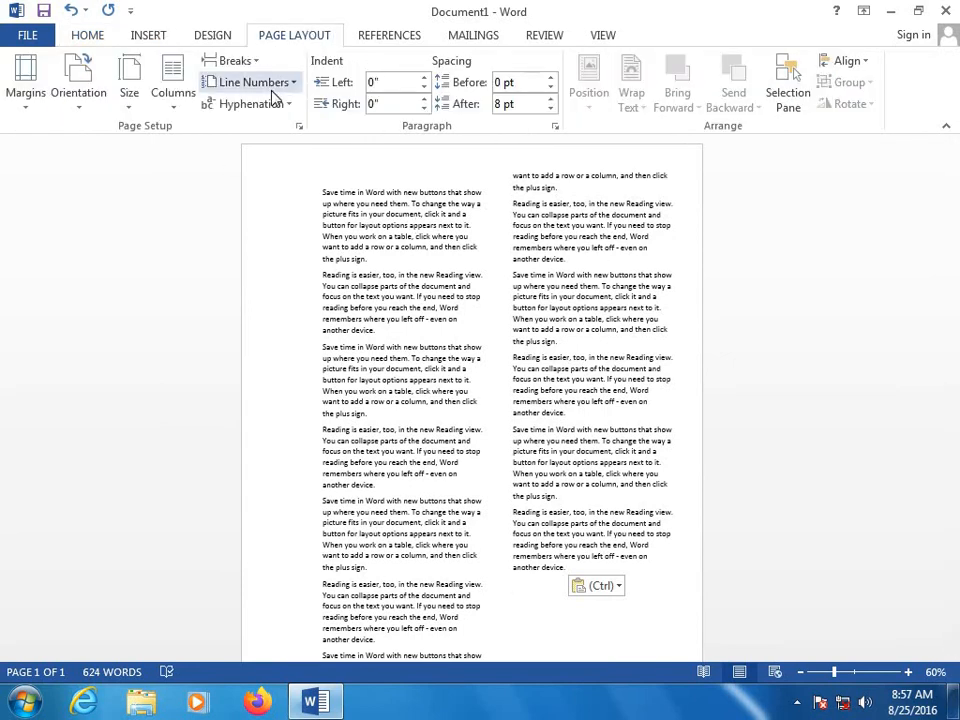
click(176, 100)
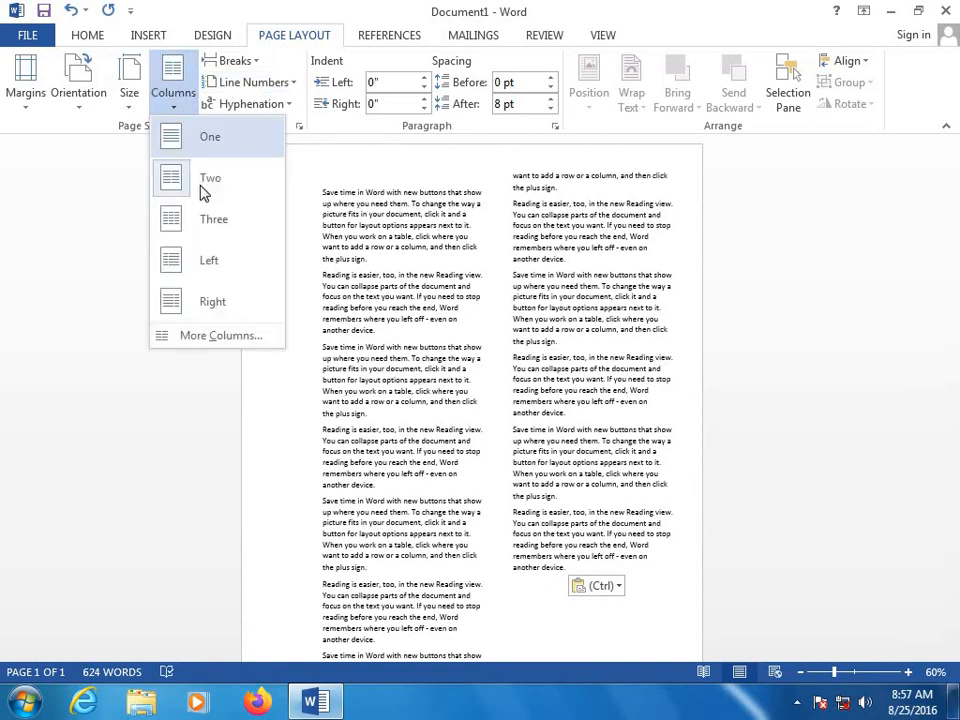
click(205, 222)
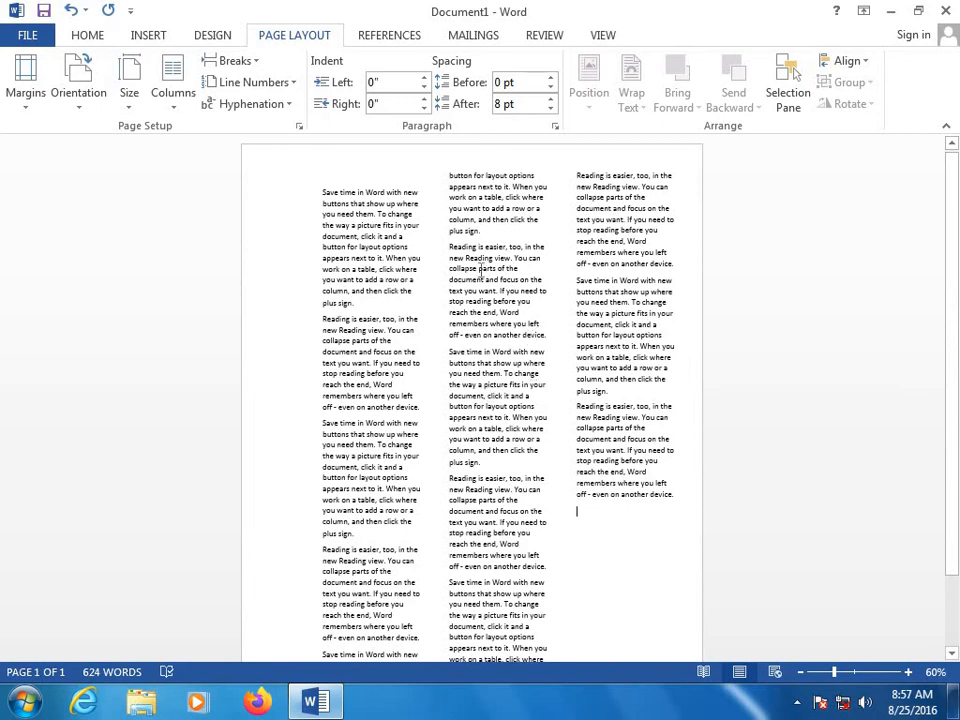
Try up to nine columns in the custom column settings, then apply six equal-width columns to the whole document and check the text flow.
click(182, 100)
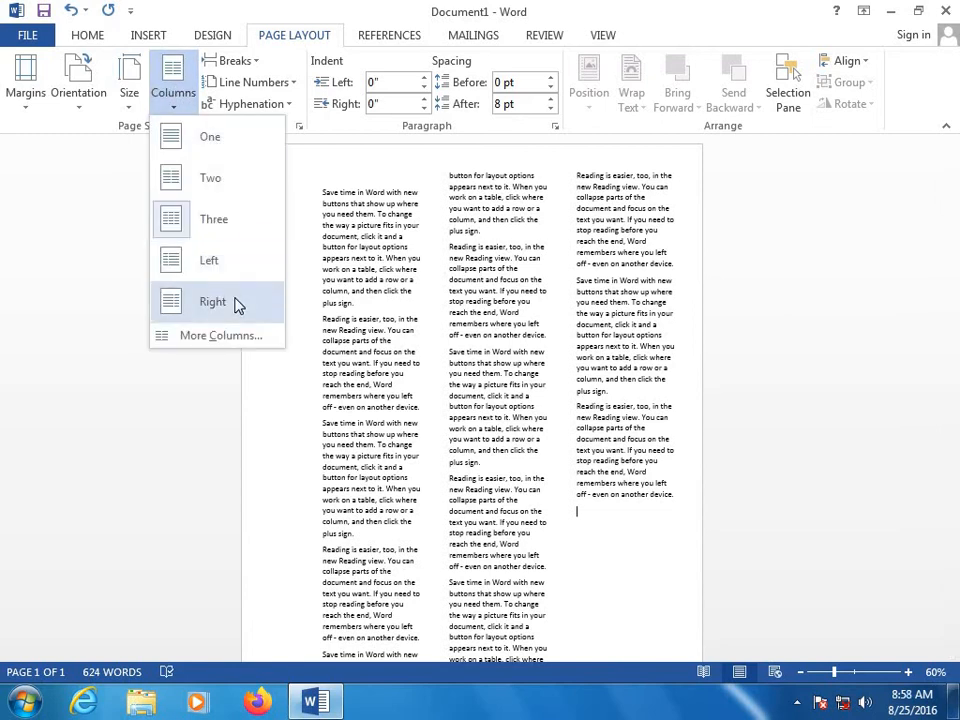
click(226, 336)
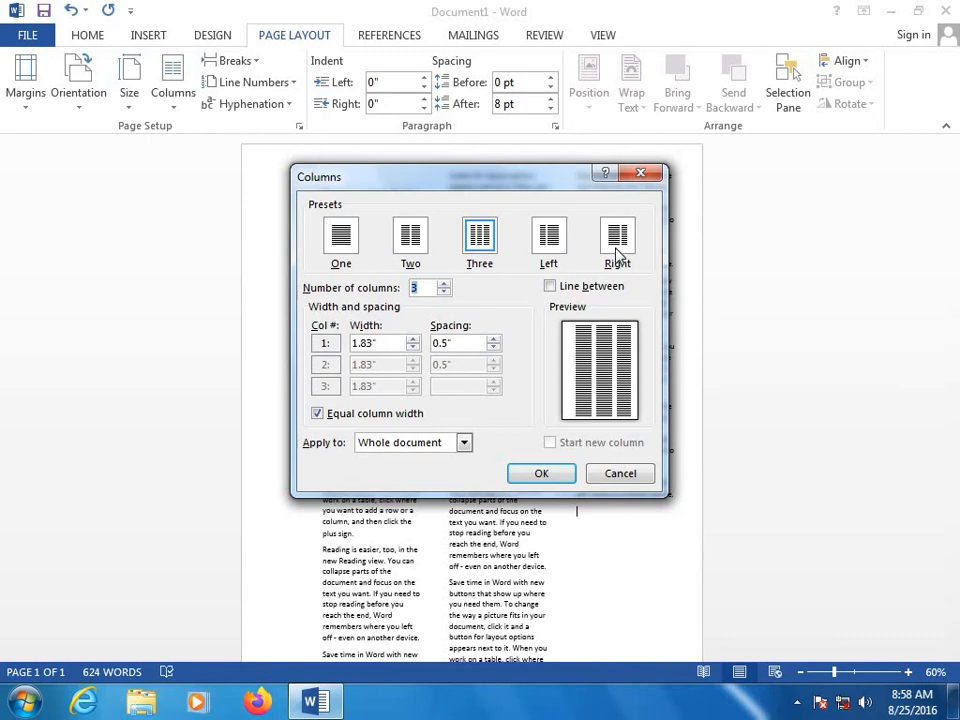
click(444, 284)
click(444, 284)
click(444, 284)
click(444, 284)
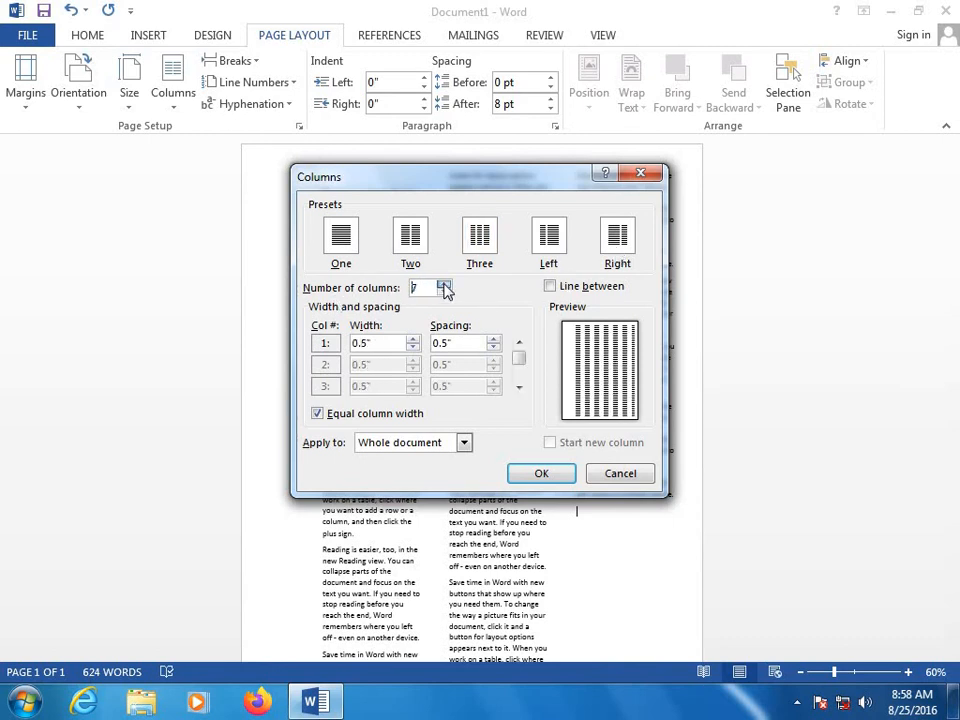
click(444, 284)
click(444, 284)
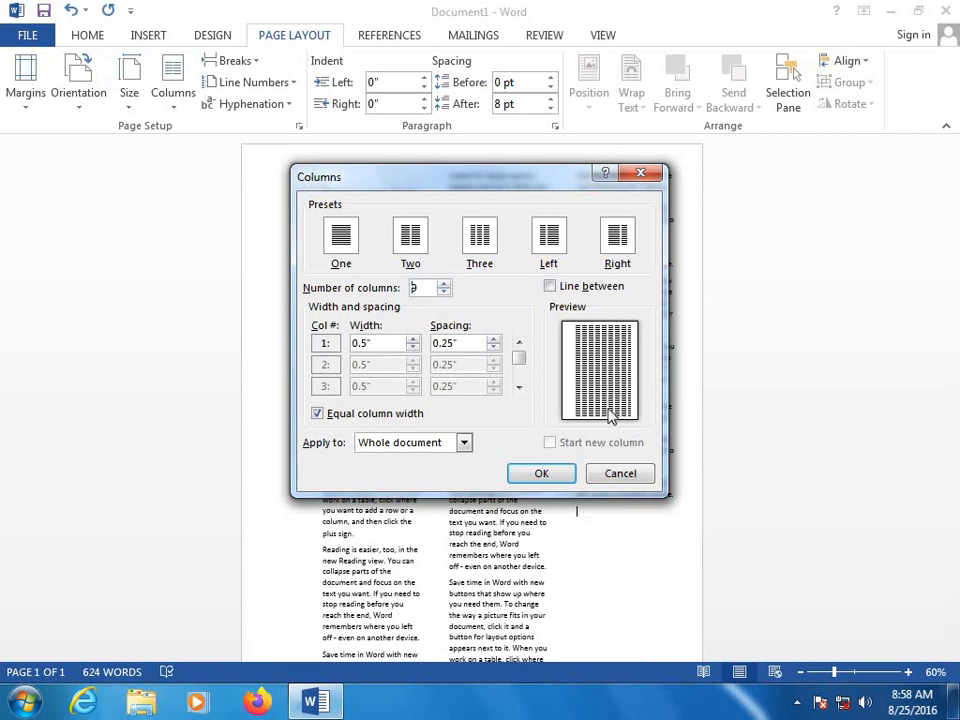
click(444, 292)
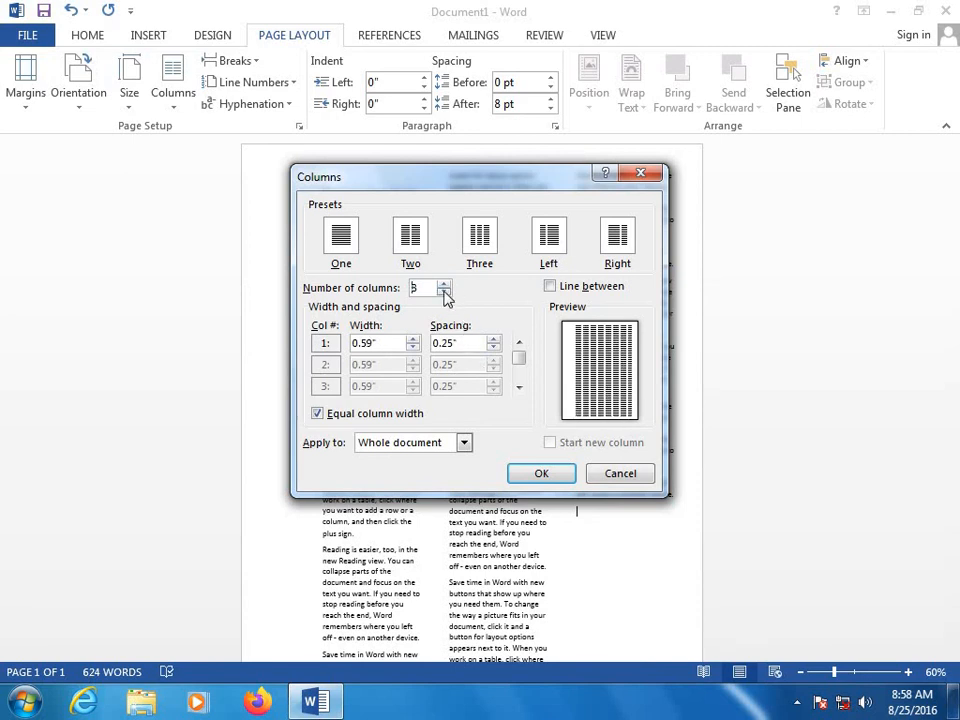
click(444, 292)
click(444, 292)
click(539, 476)
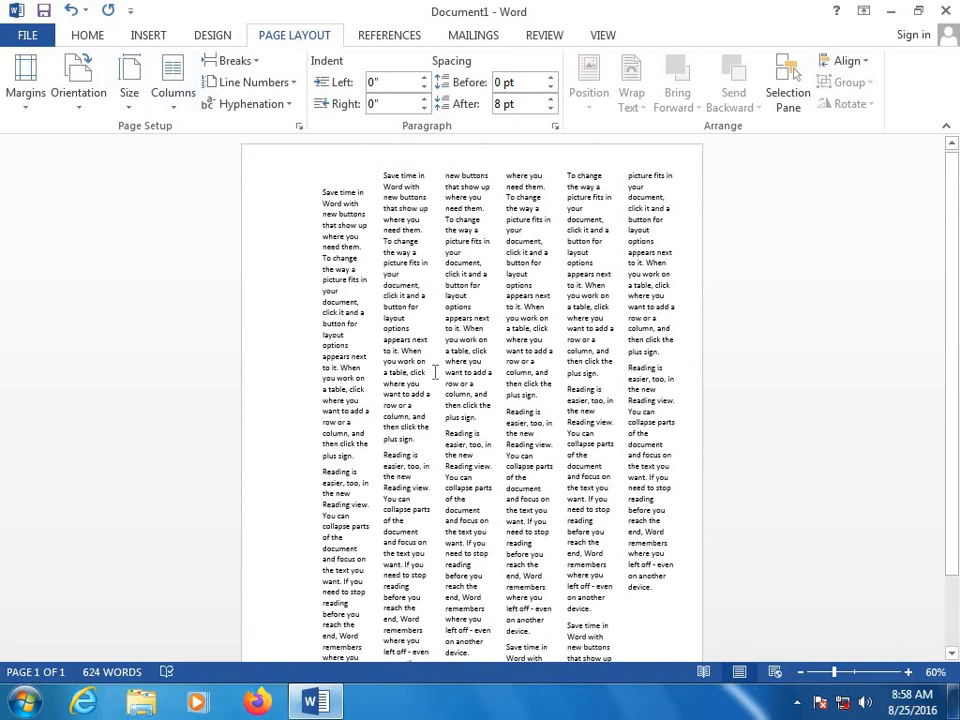
scroll(266, 170, down, 2)
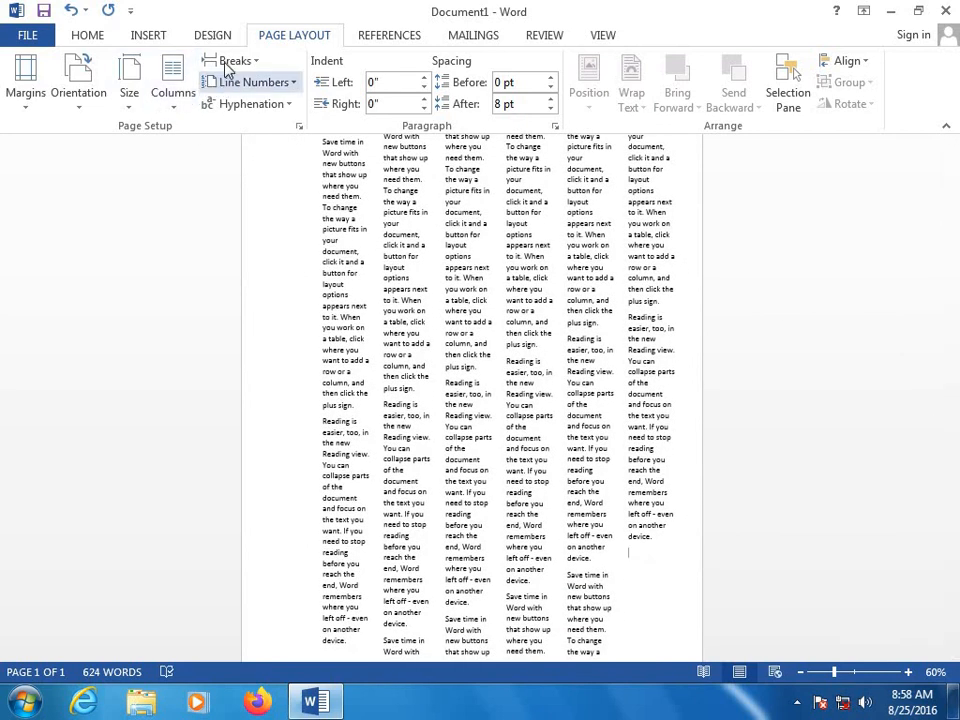